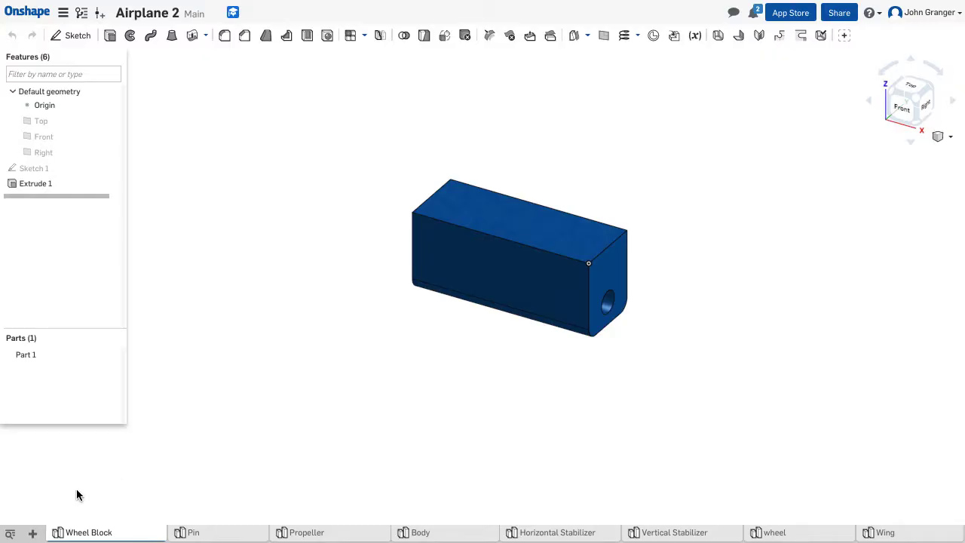
Use the + new-element menu to create Assembly 1 in the Airplane 2 document.
click(32, 533)
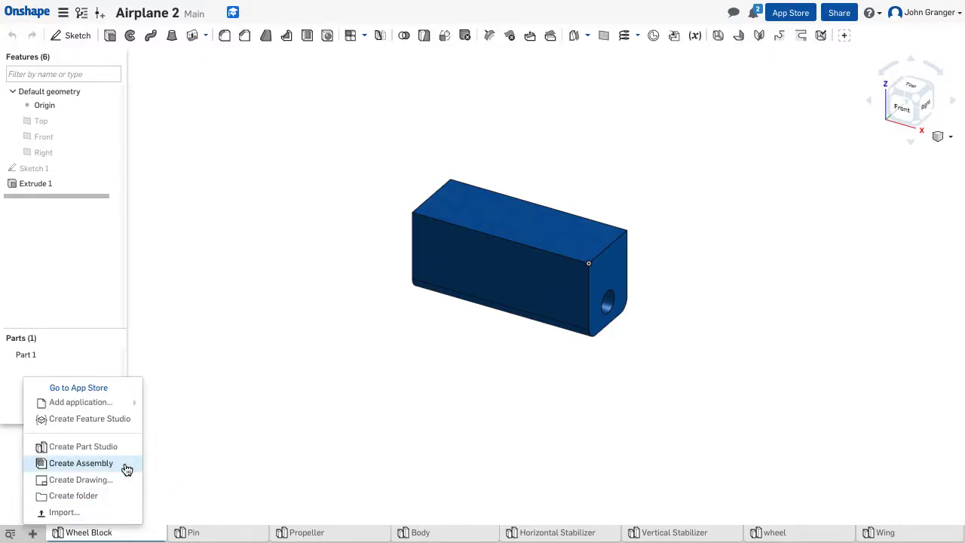
click(101, 468)
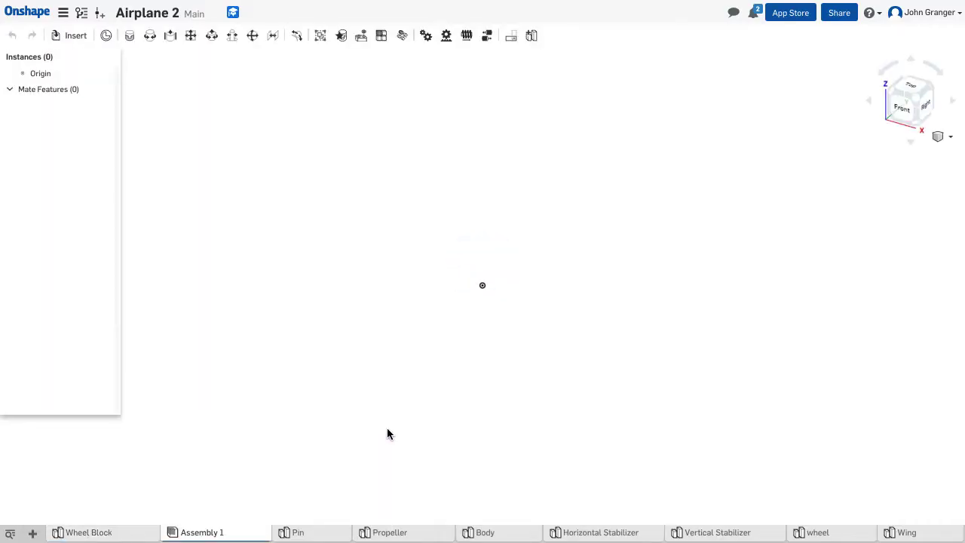
mouse_move(240, 535)
Insert the Wheel Block part and place it in the assembly.
click(75, 38)
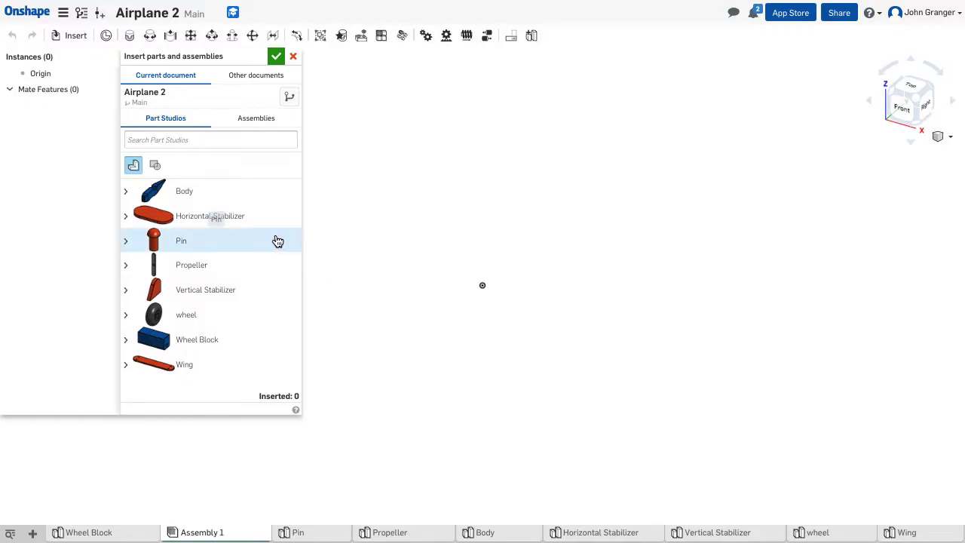
click(197, 340)
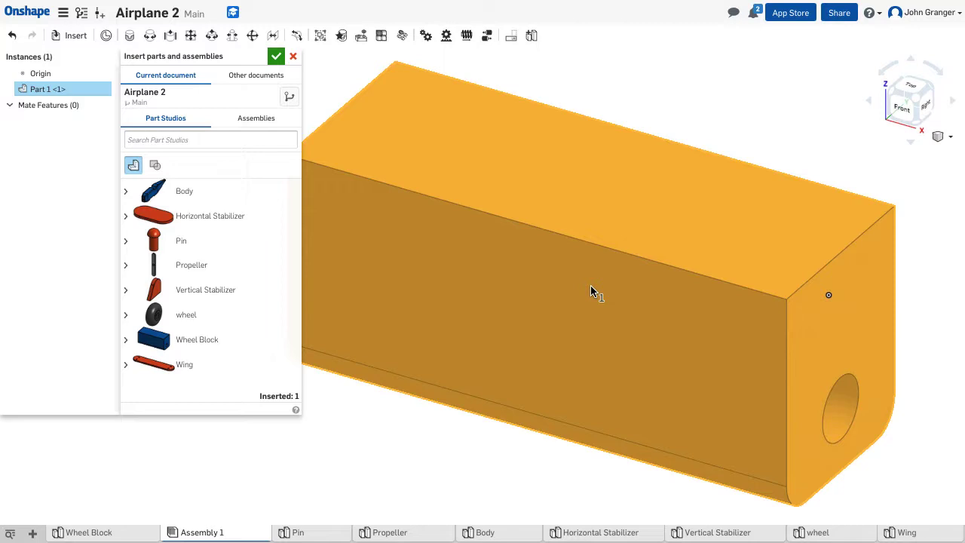
click(592, 292)
scroll(592, 292, down, 5)
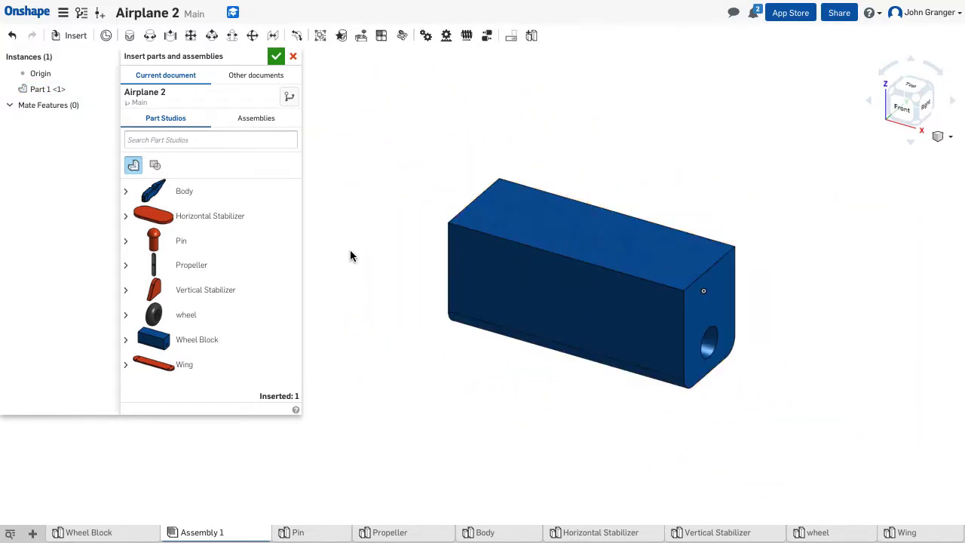
Insert two wheels, placing one to the right and one to the left of the block.
click(156, 318)
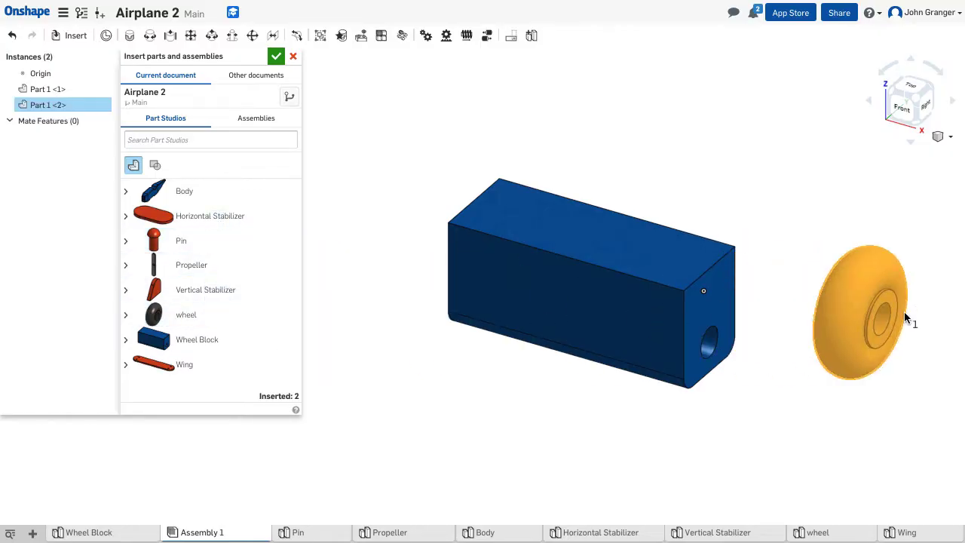
click(872, 320)
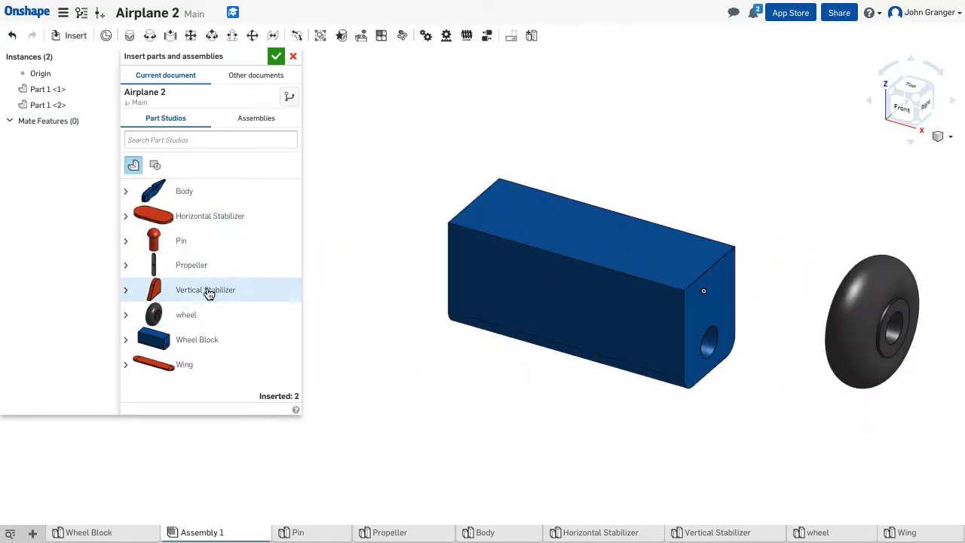
click(169, 315)
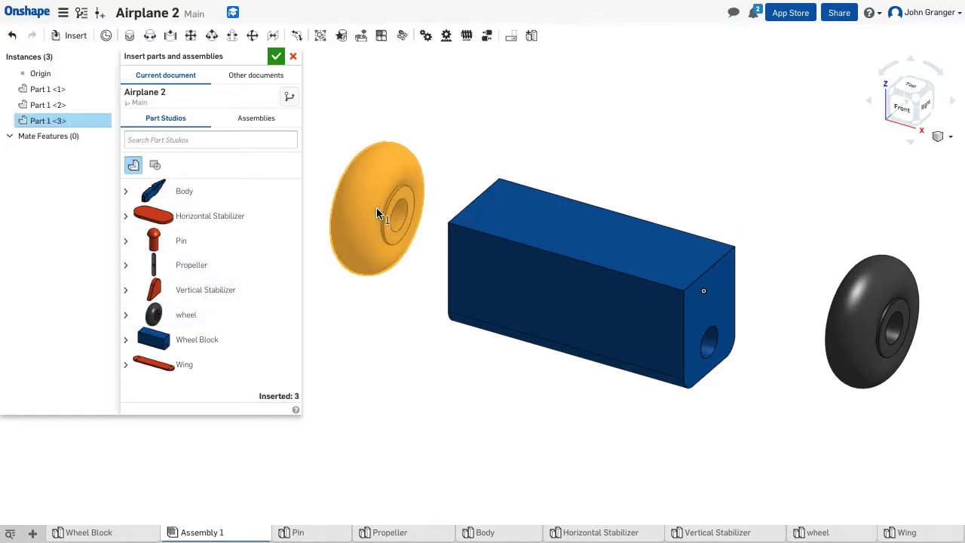
click(376, 207)
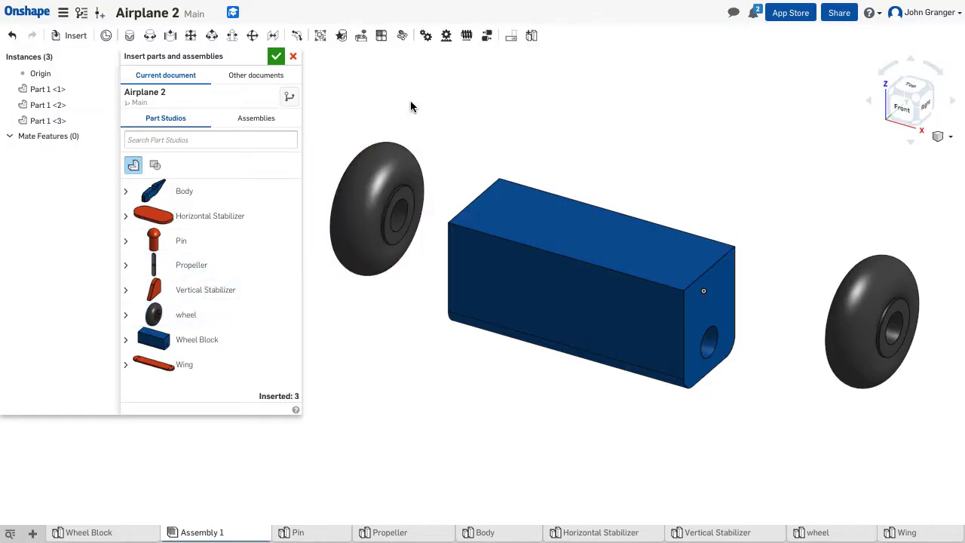
click(276, 58)
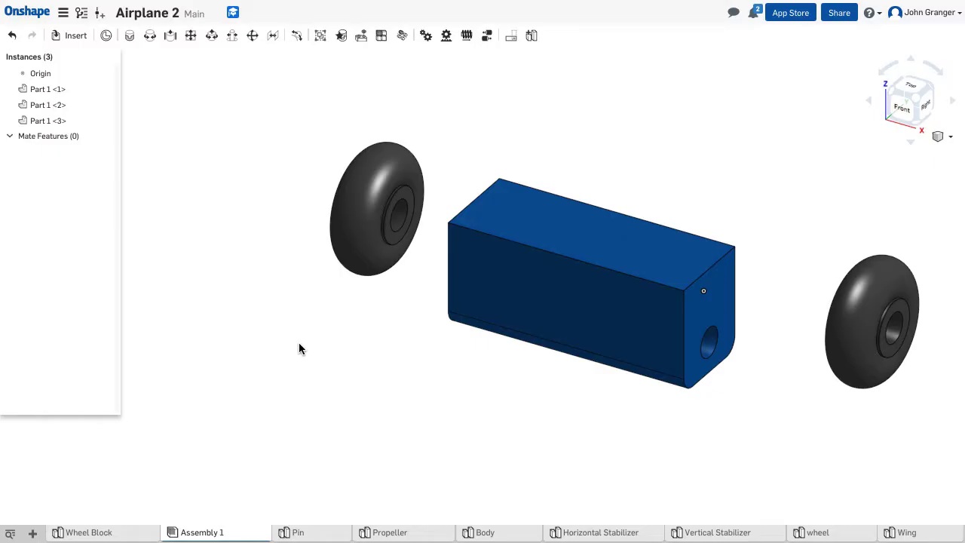
click(263, 327)
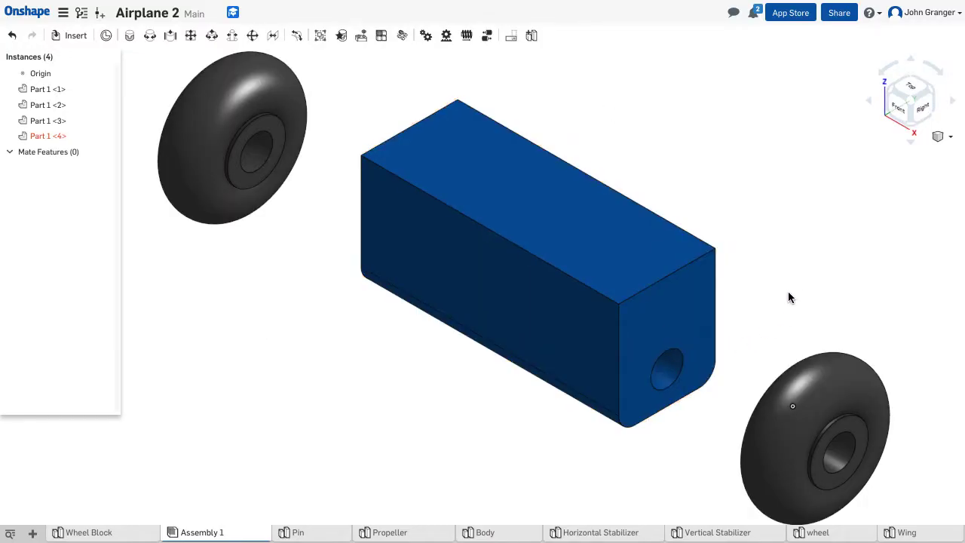
Start a revolute mate joining the block's end-hole connector to the wheel hub's connector.
click(151, 37)
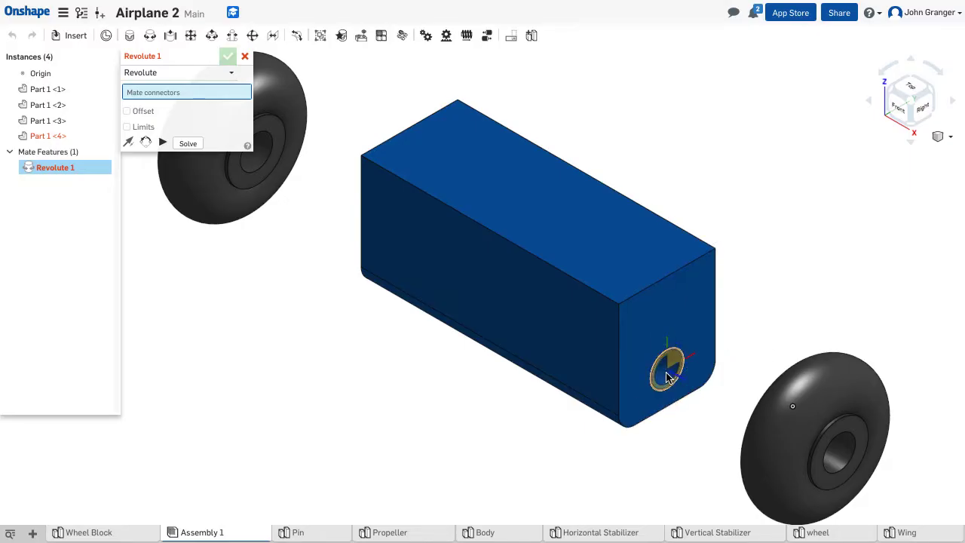
scroll(668, 380, up, 2)
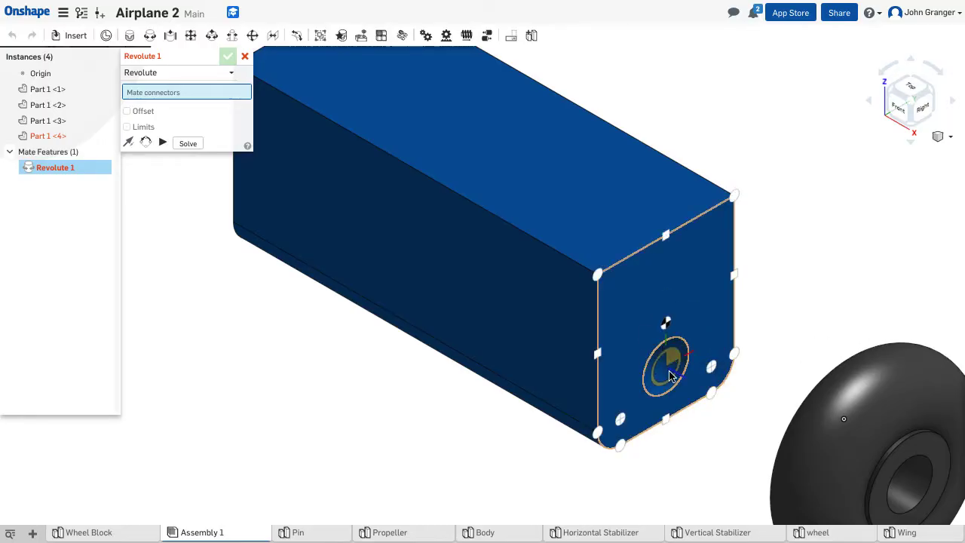
click(669, 375)
right_drag(822, 313, 892, 291)
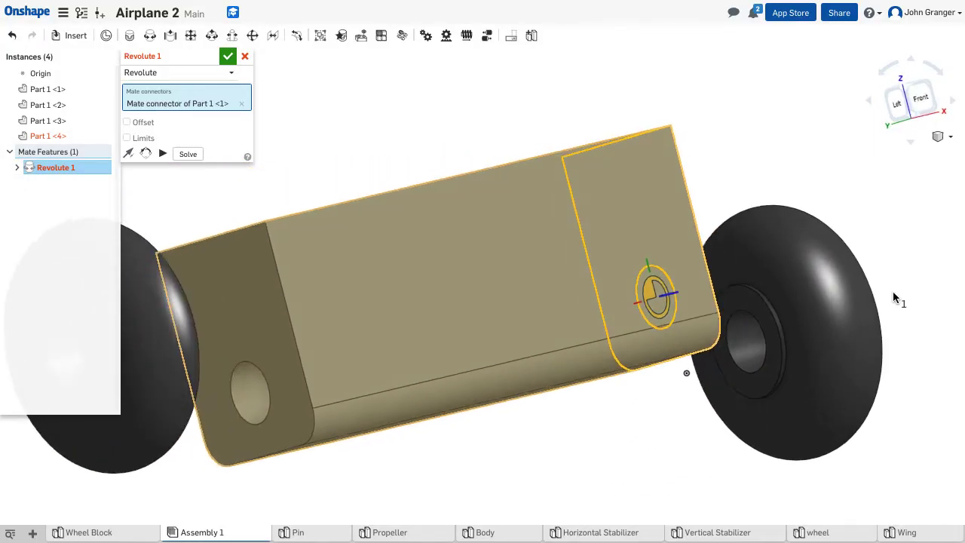
scroll(742, 353, up, 5)
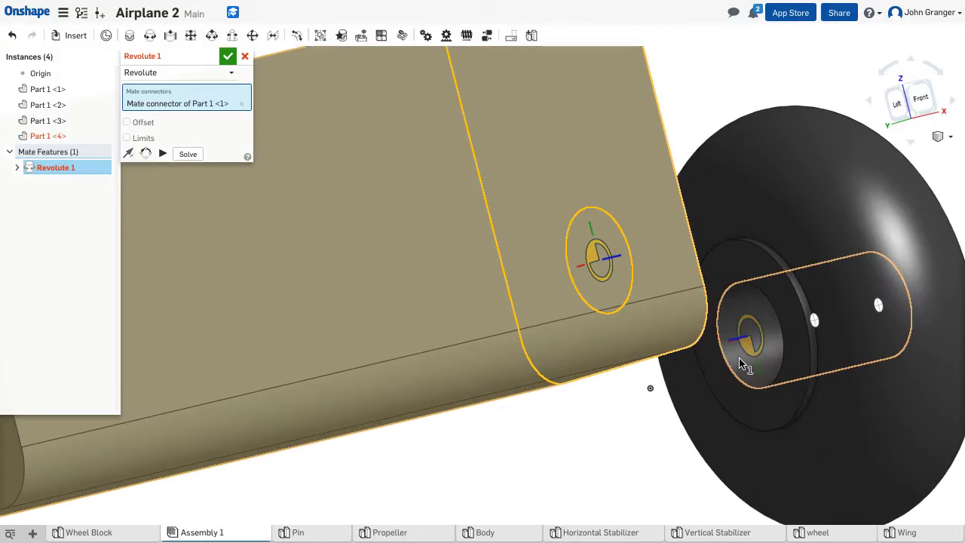
click(779, 311)
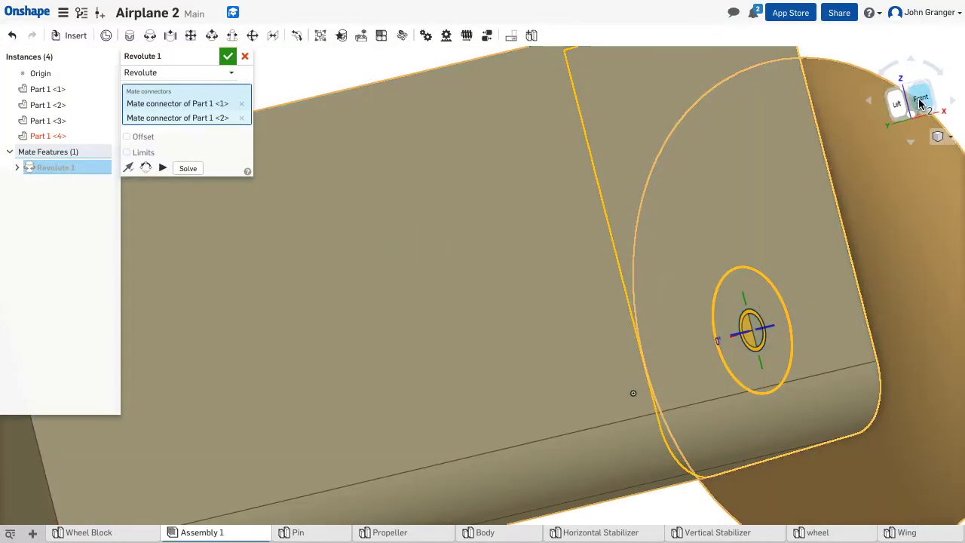
click(920, 102)
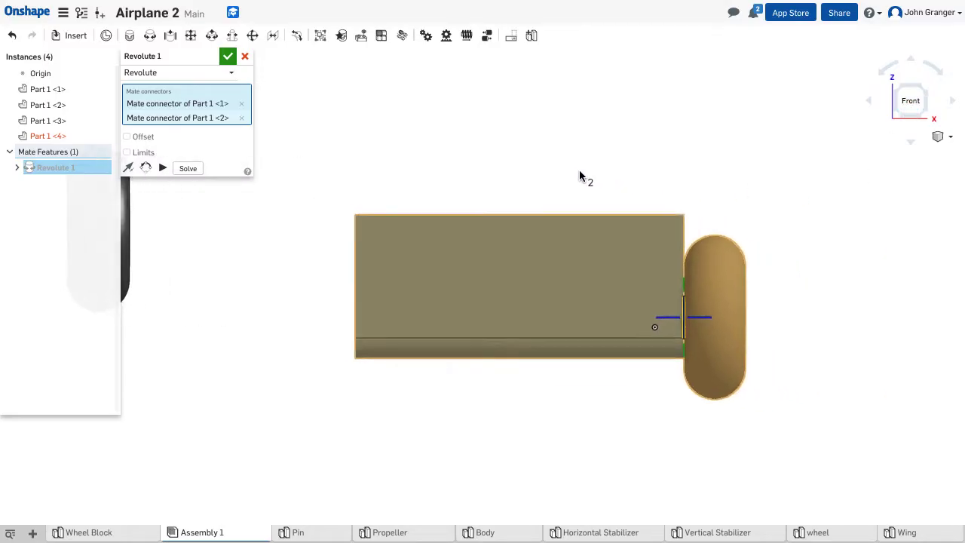
scroll(622, 292, up, 2)
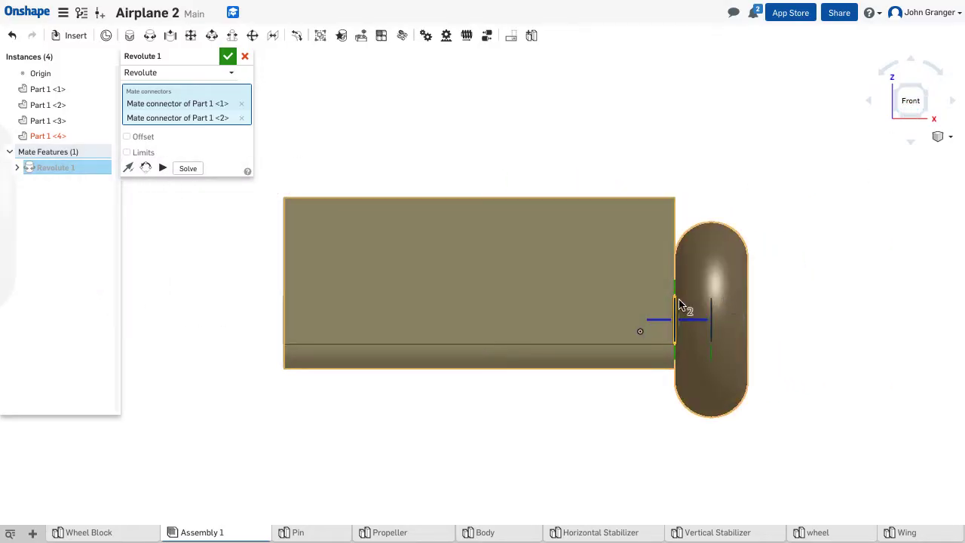
Give the revolute mate a 1/32 in offset and confirm it.
click(126, 136)
click(204, 148)
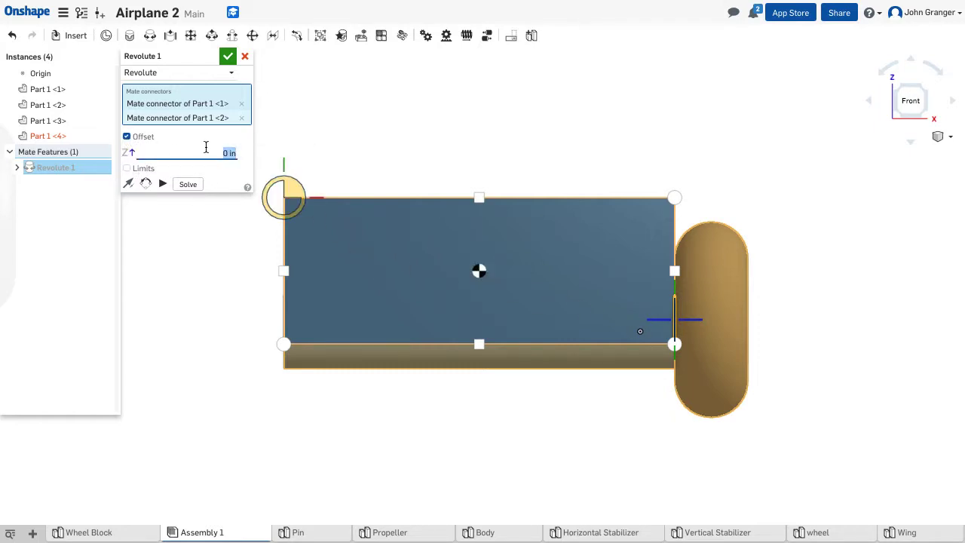
text(1/32)
key(Return)
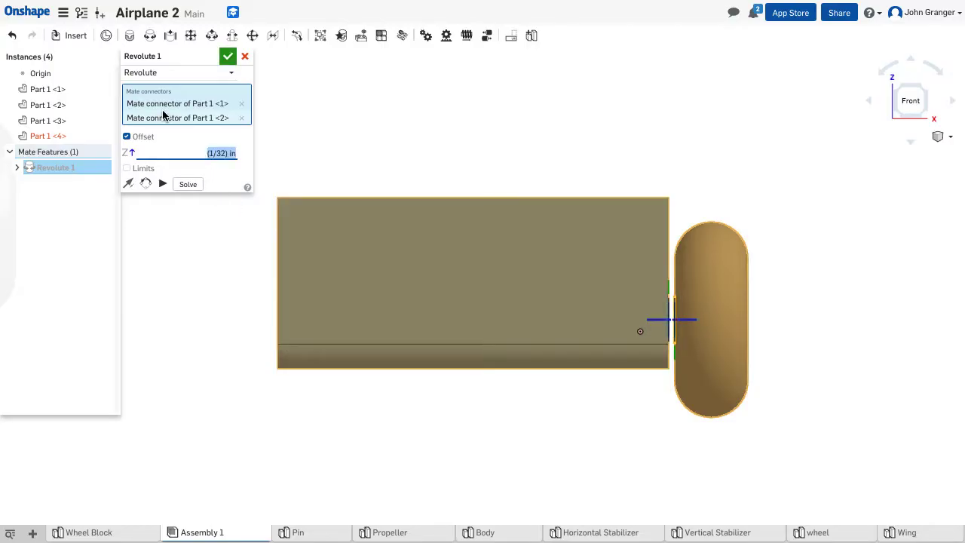
click(227, 58)
scroll(416, 166, down, 5)
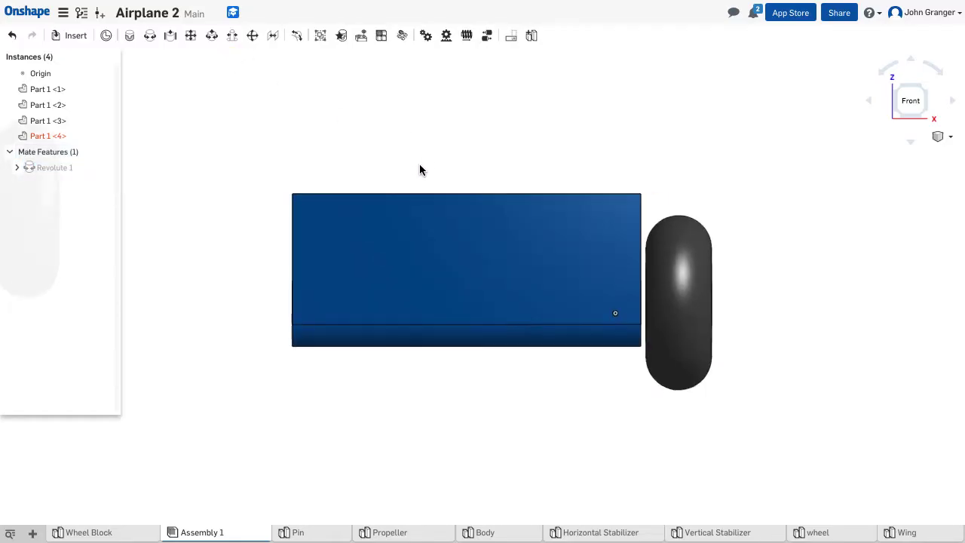
Start Revolute 2 between the block's other hole and the second wheel's hub, then solve.
middle_drag(269, 144, 399, 184)
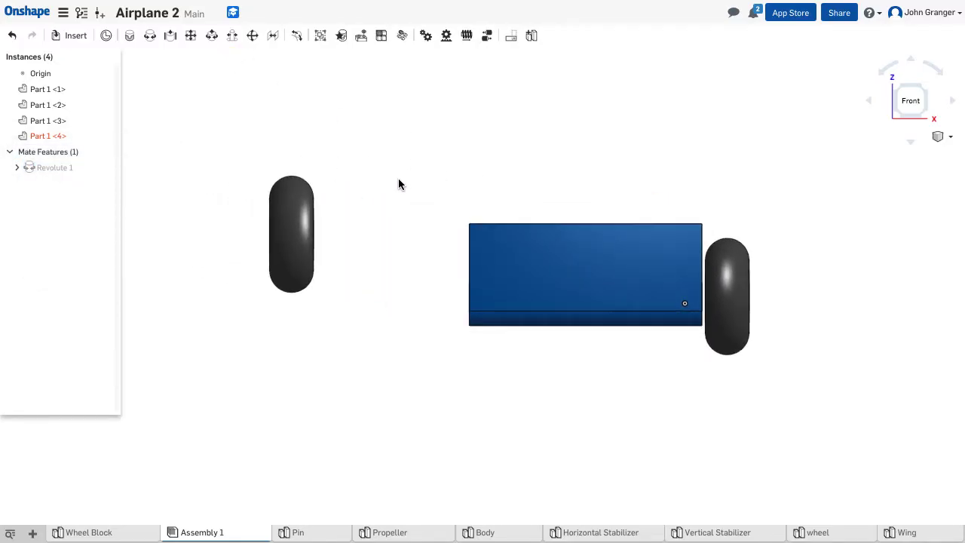
click(150, 38)
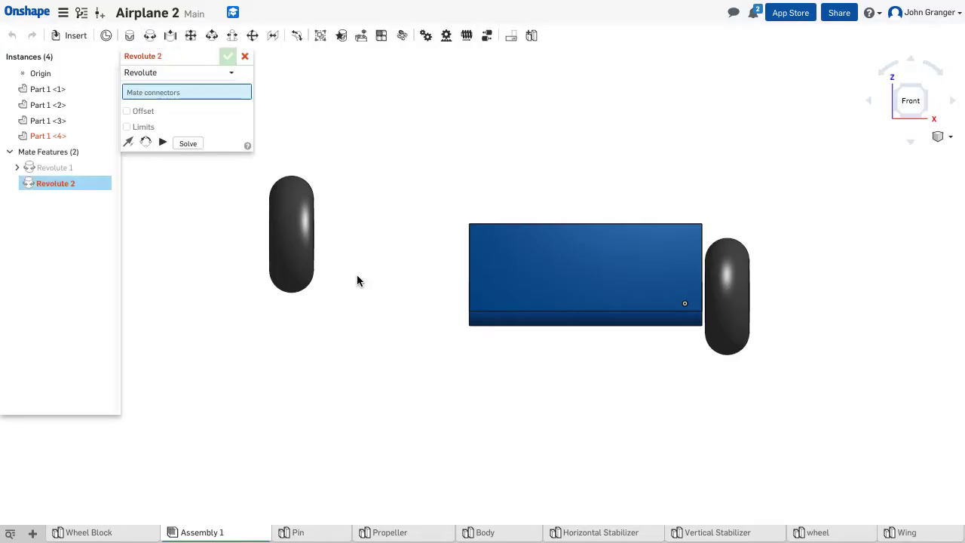
right_drag(358, 281, 452, 305)
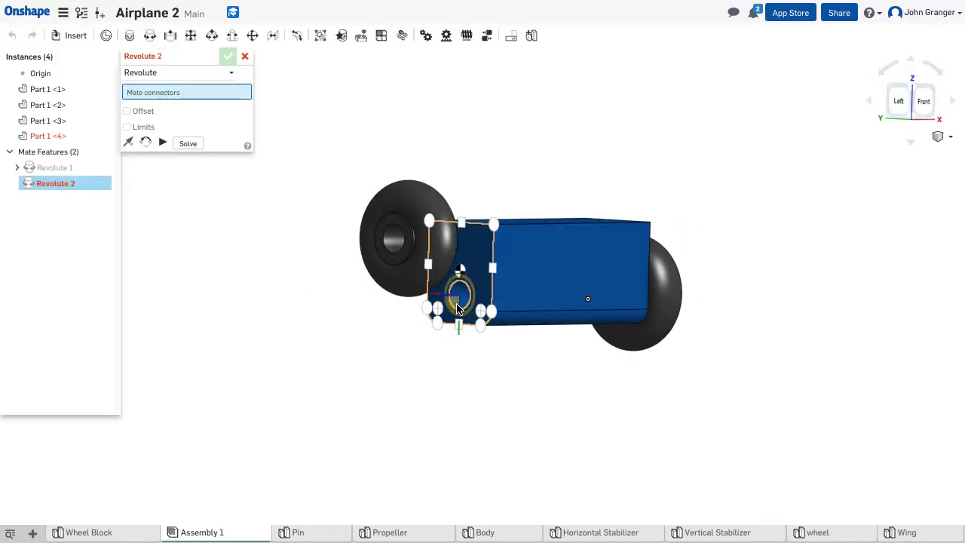
click(462, 302)
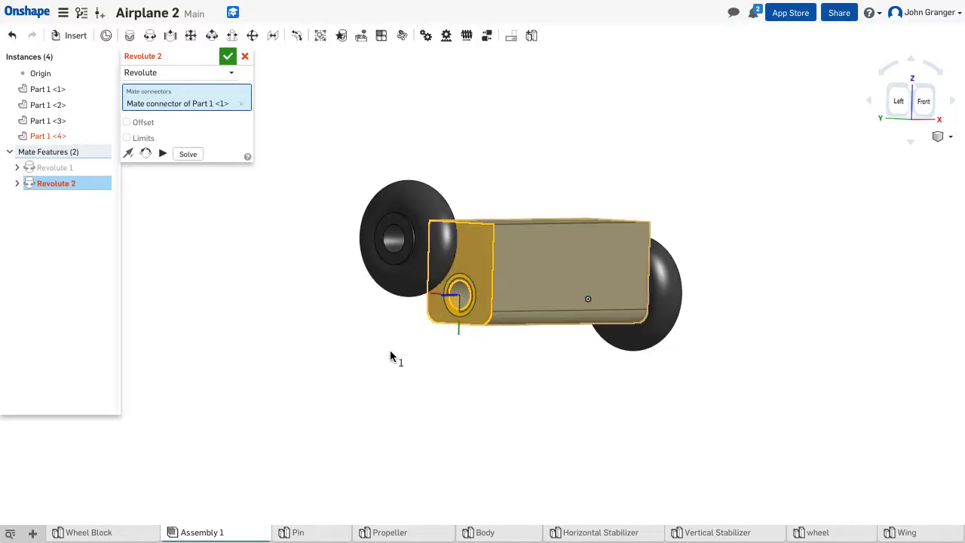
right_drag(390, 350, 291, 327)
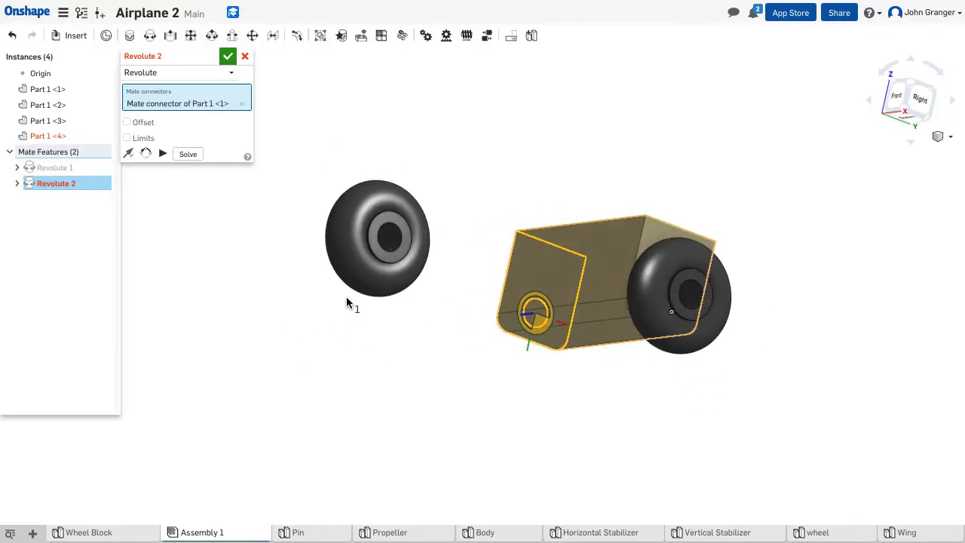
scroll(377, 249, up, 5)
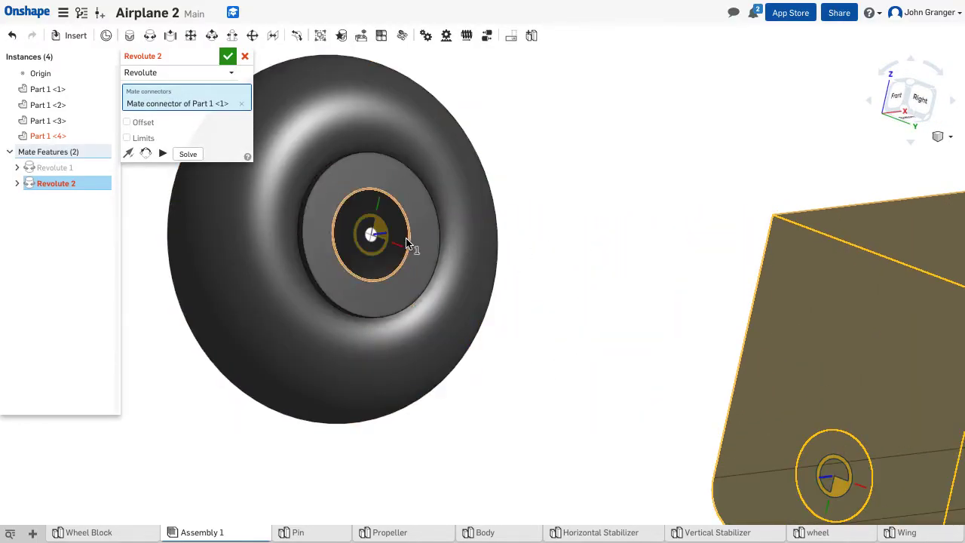
click(394, 277)
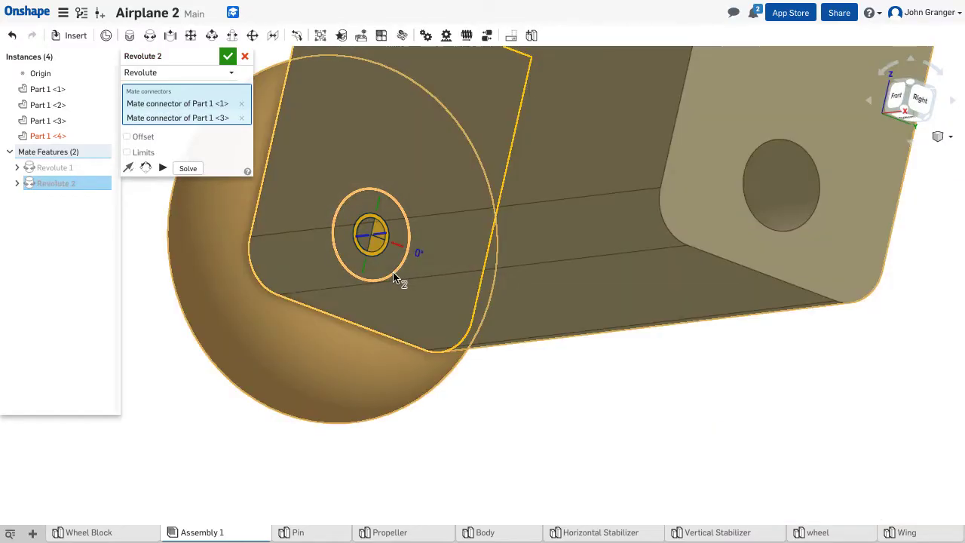
click(897, 100)
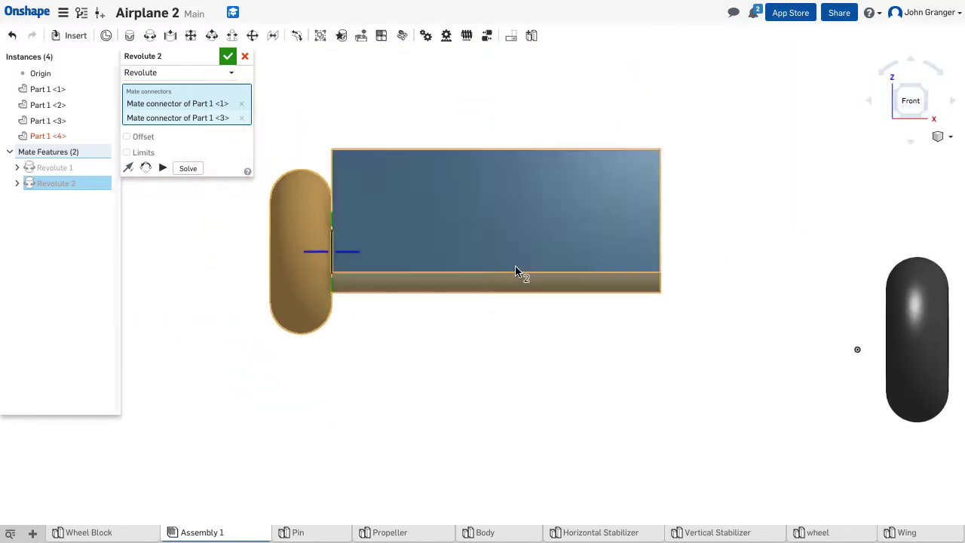
click(188, 173)
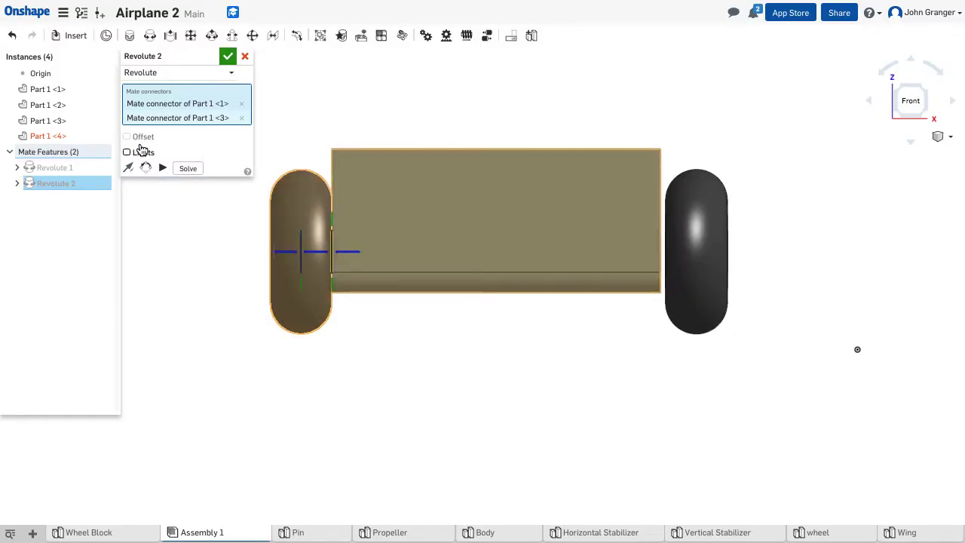
Apply a 1/32 in offset to Revolute 2, solve, confirm, and switch to isometric view.
click(128, 137)
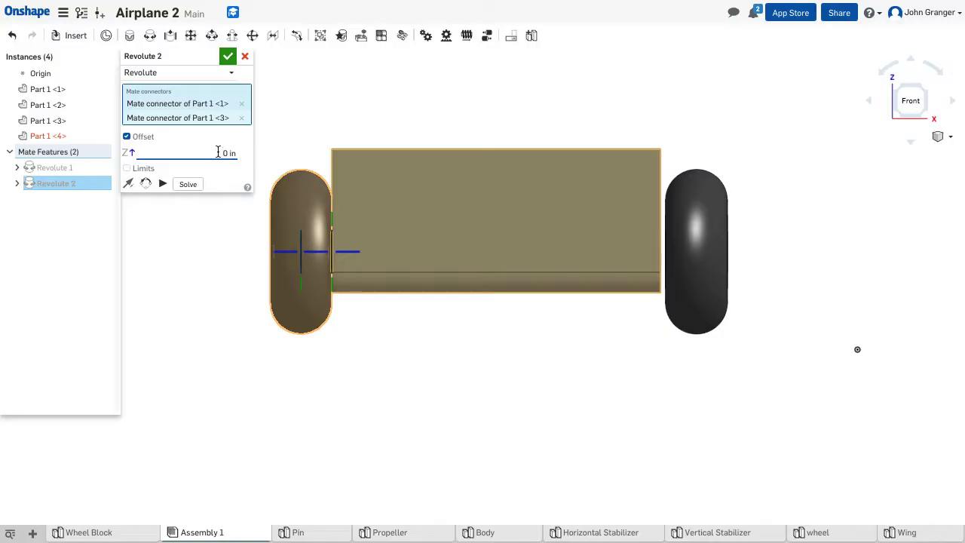
text(1/32)
key(Return)
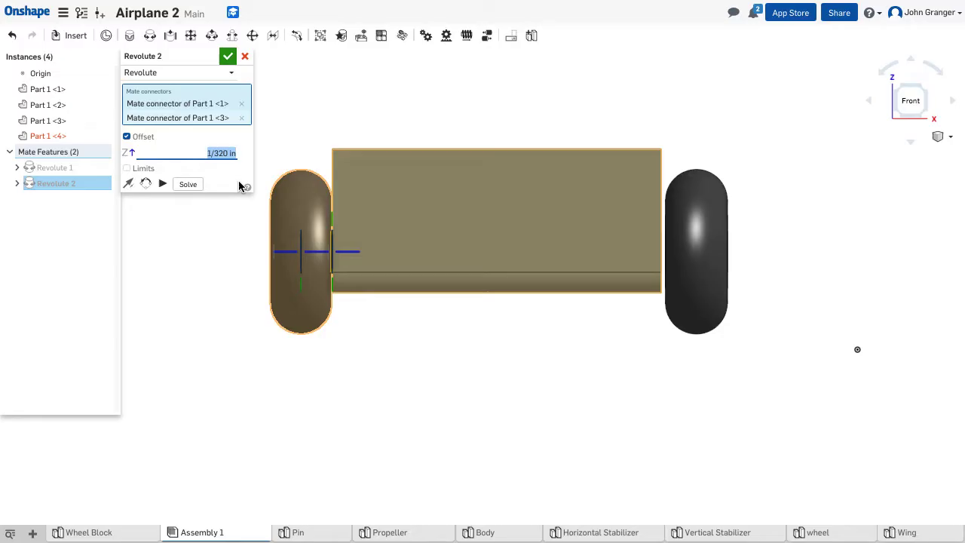
click(184, 186)
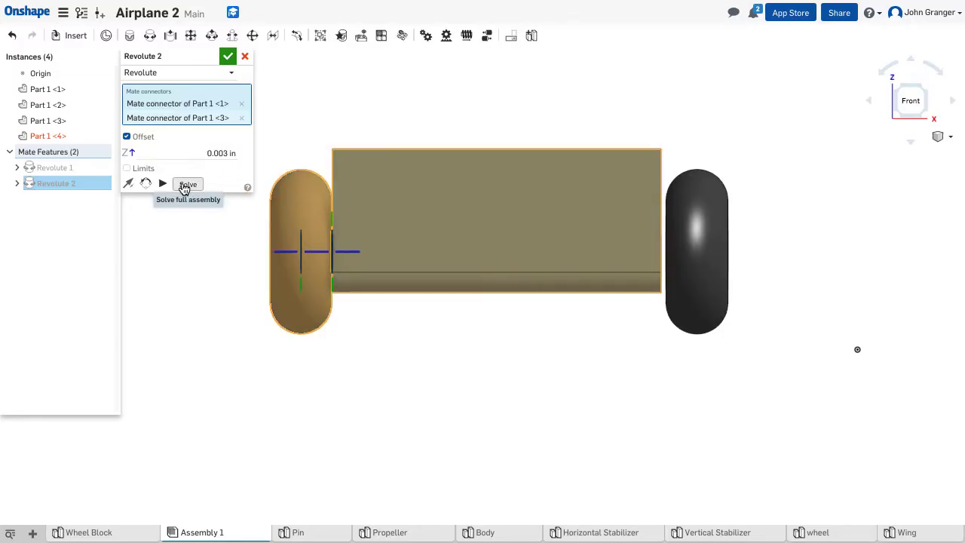
scroll(334, 269, up, 3)
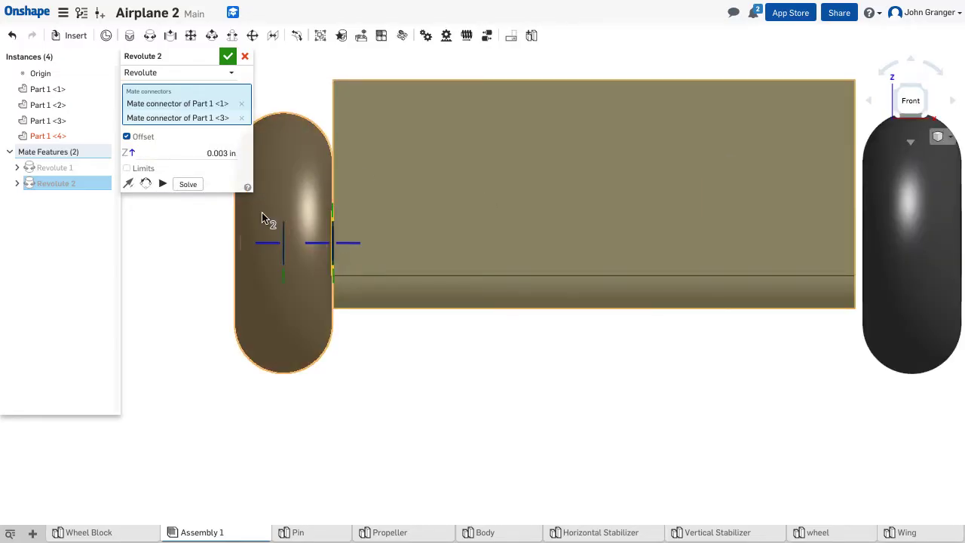
click(366, 221)
key(Escape)
click(193, 153)
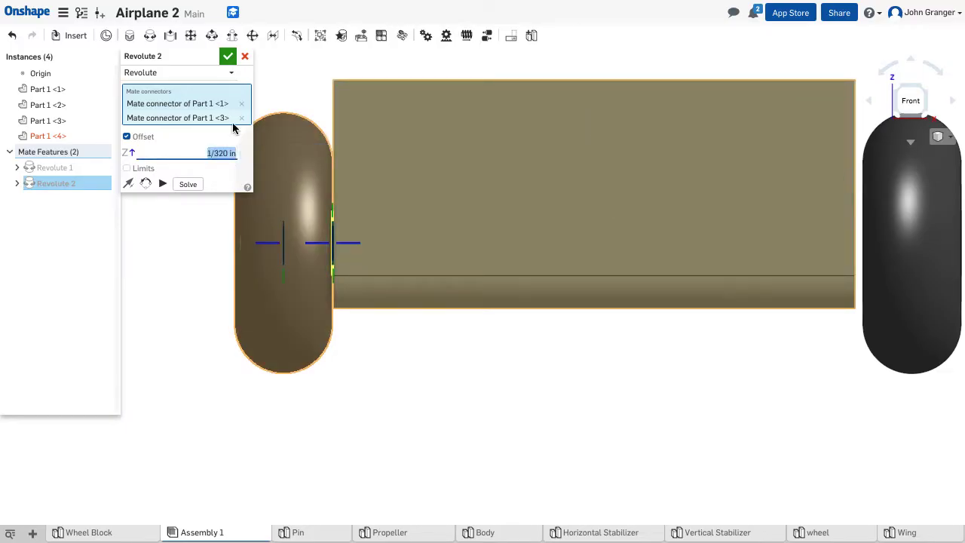
text(1/3)
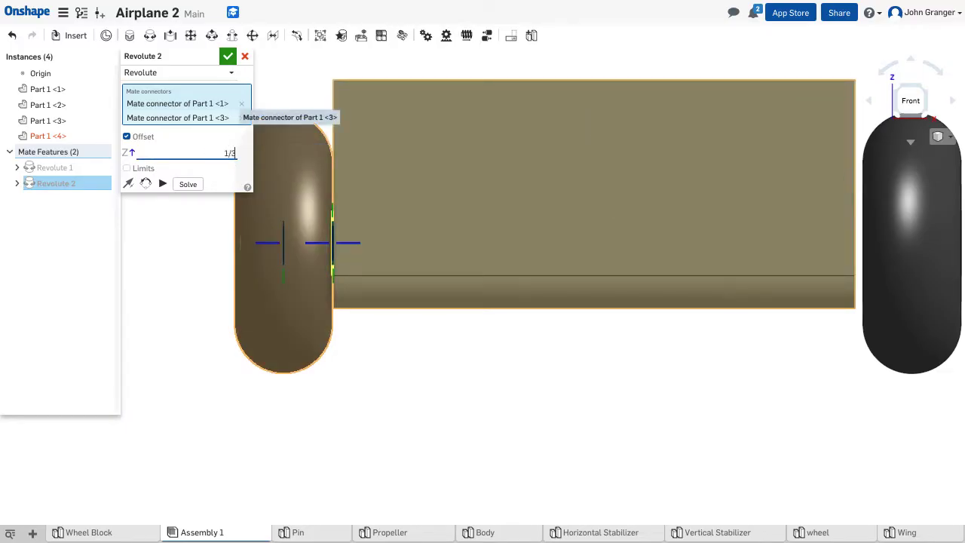
text(2)
key(Return)
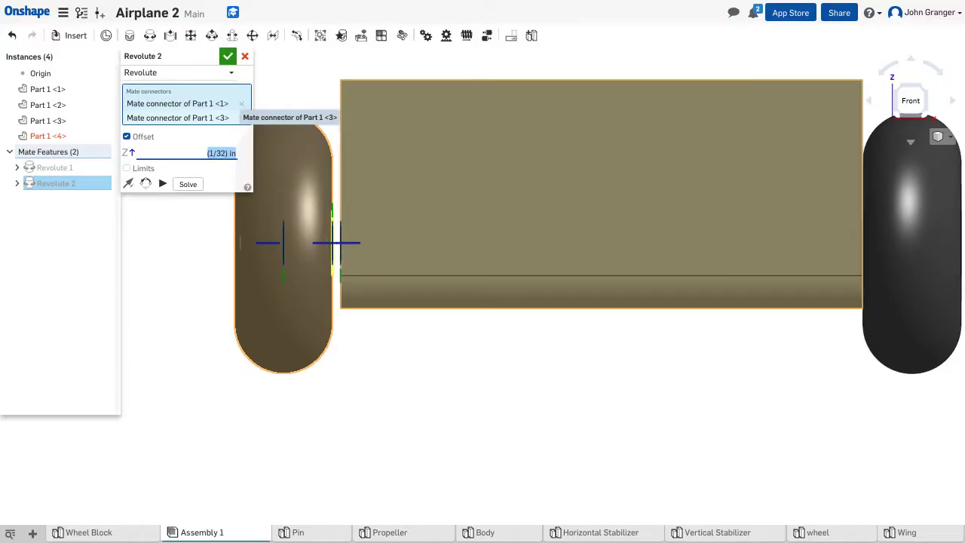
click(188, 185)
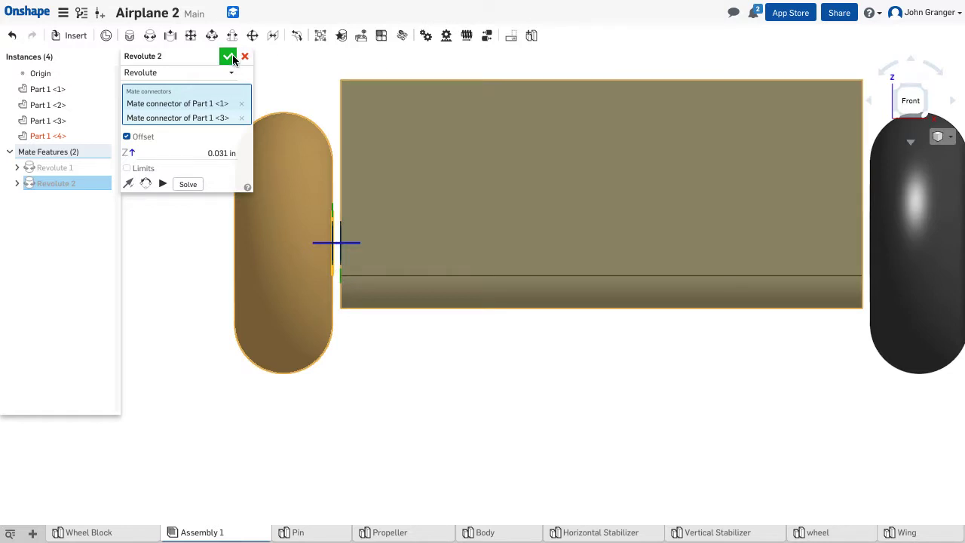
click(232, 56)
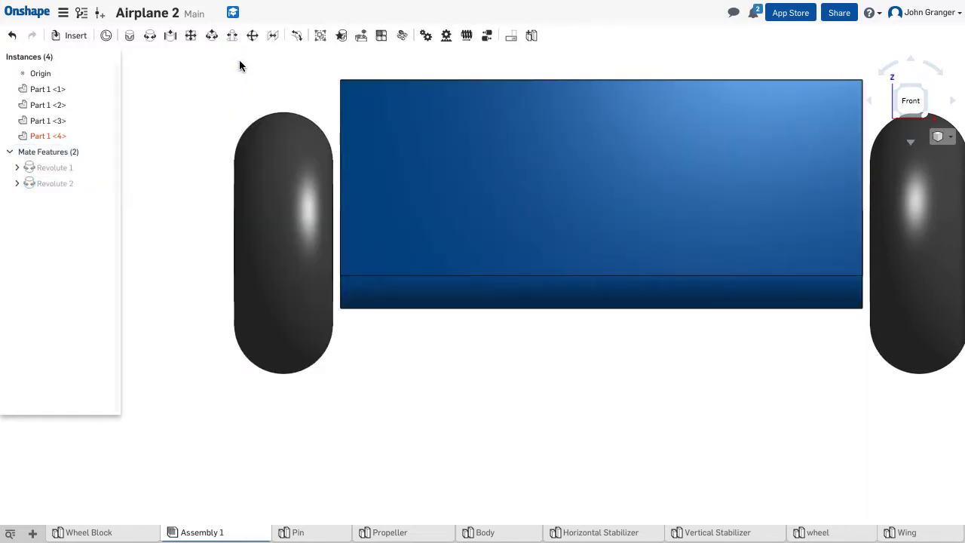
right_click(475, 364)
click(508, 422)
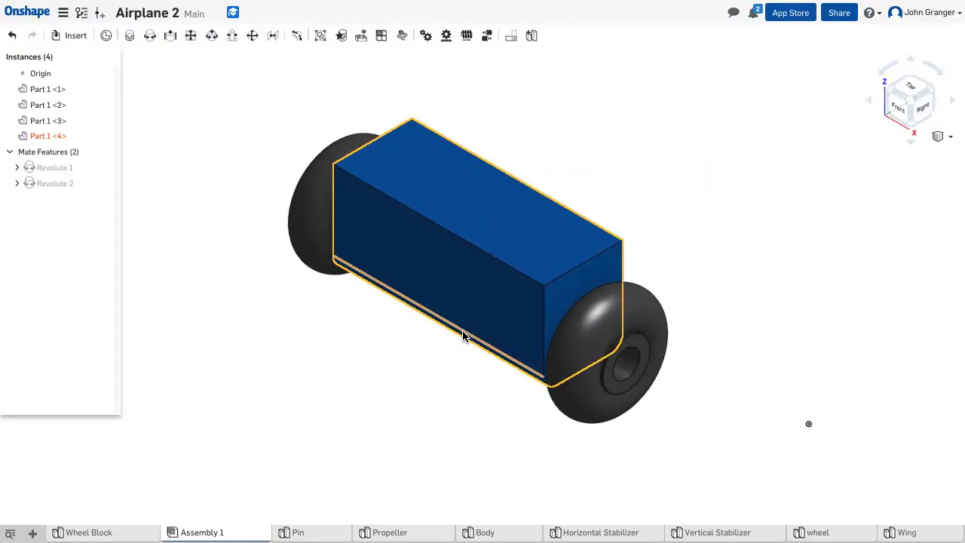
Place Mate connector 1 on the circular edge of the right wheel's hub.
click(106, 37)
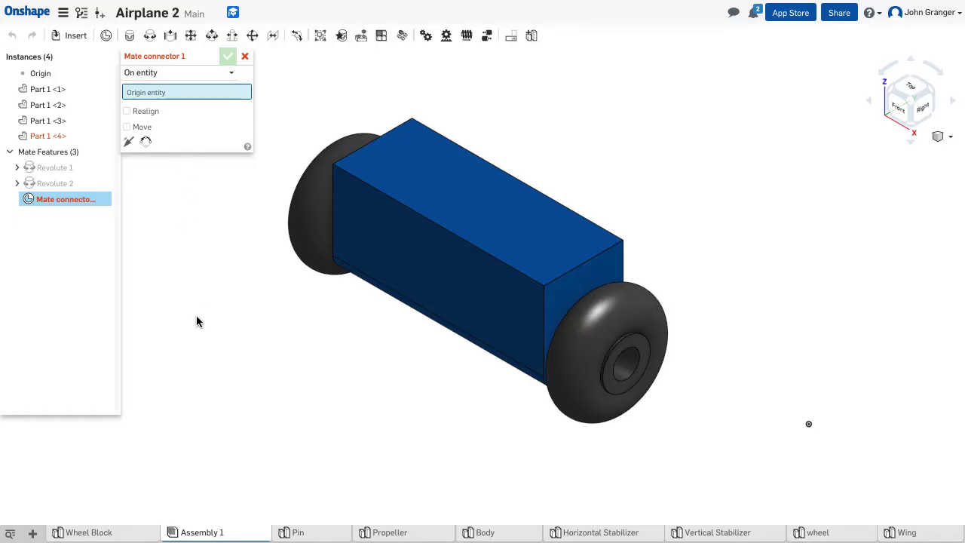
scroll(739, 400, up, 5)
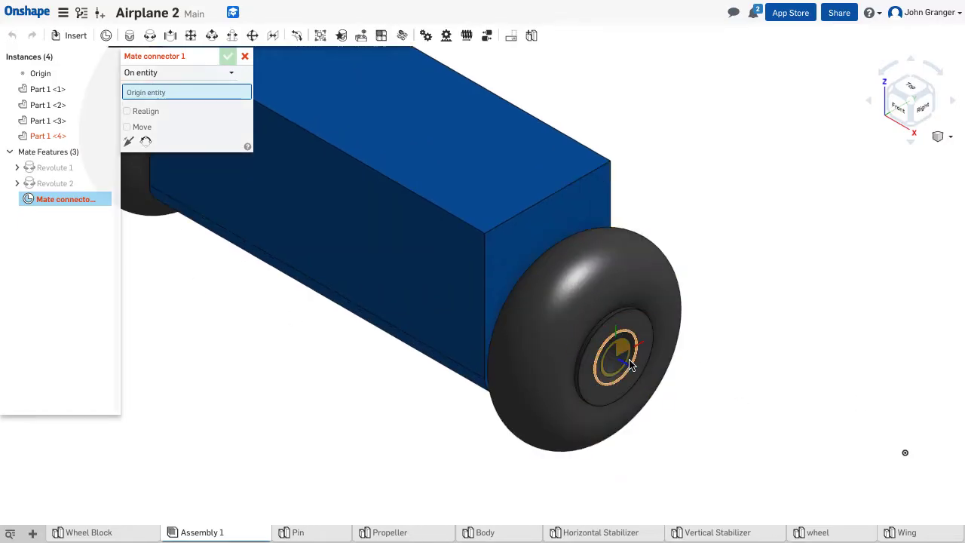
click(632, 365)
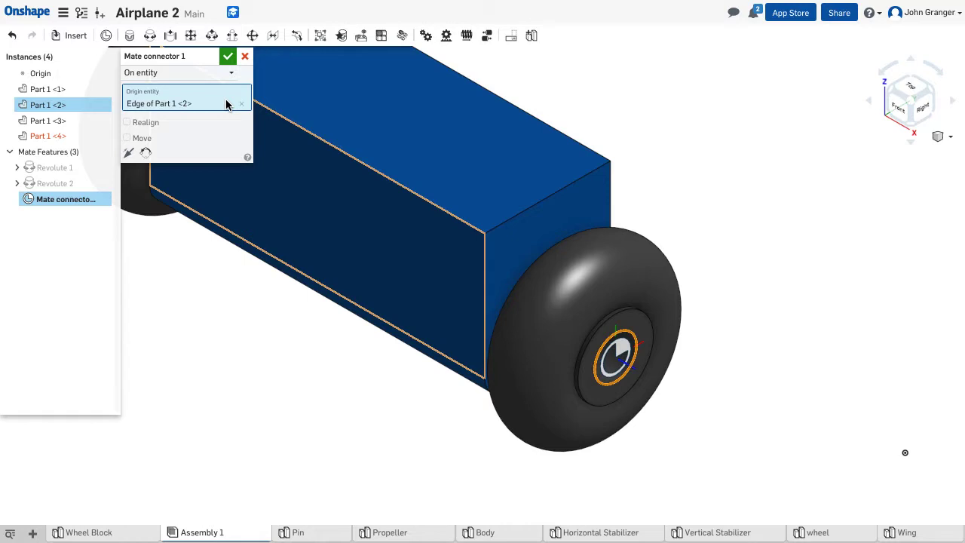
click(227, 58)
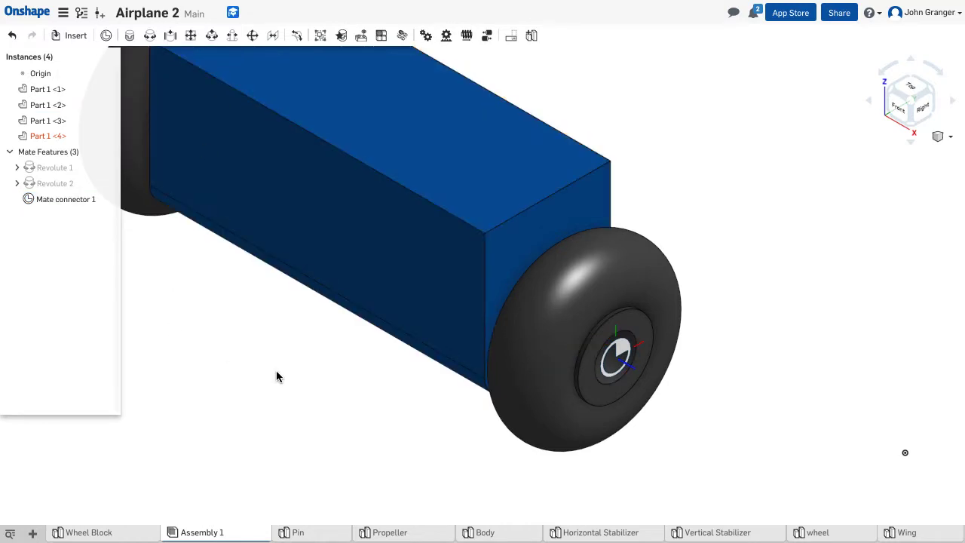
scroll(297, 374, down, 5)
middle_drag(289, 369, 437, 360)
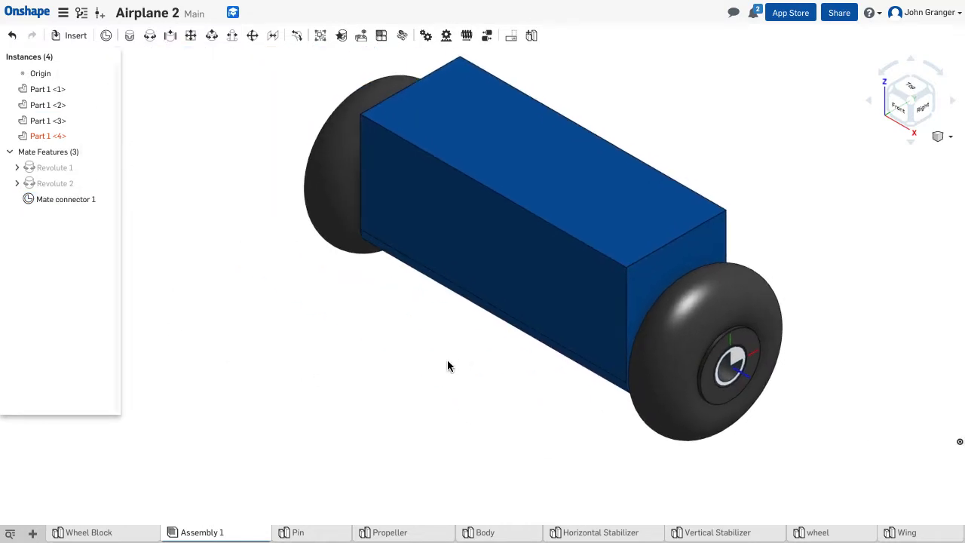
Create Part Studio 1 in the context of Assembly 1 with Mate connector 1 as origin.
click(531, 37)
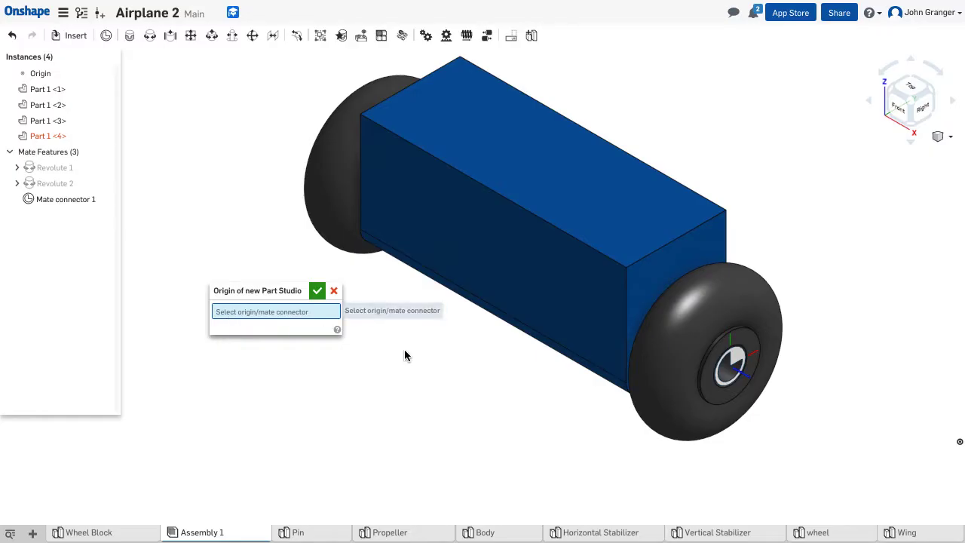
click(85, 201)
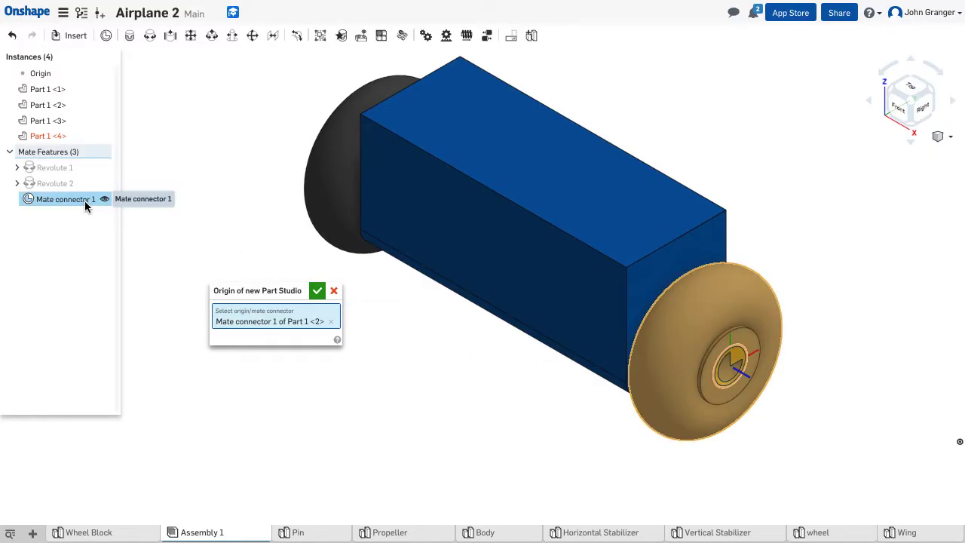
click(318, 291)
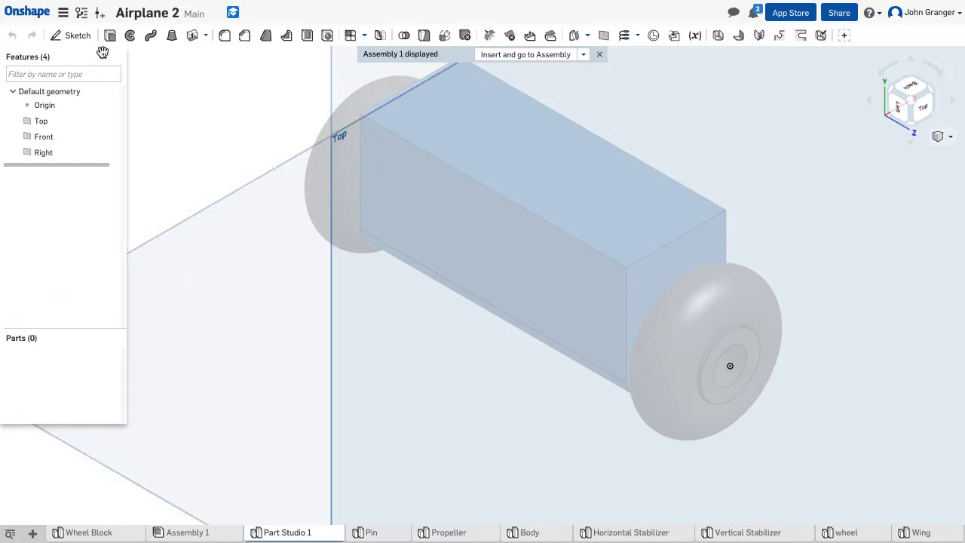
Sketch on the wheel hub face, projecting the hub's inner bore circle into Sketch 1.
click(74, 35)
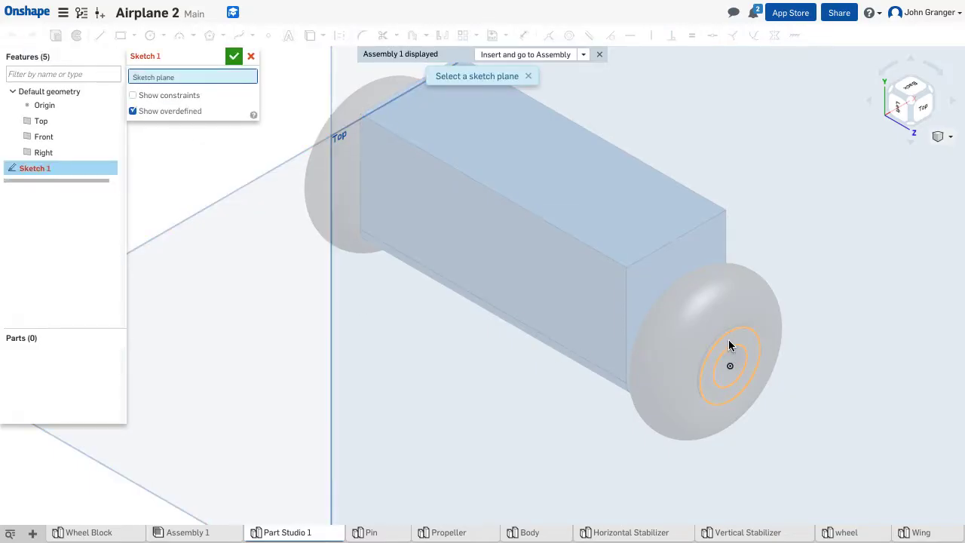
click(728, 341)
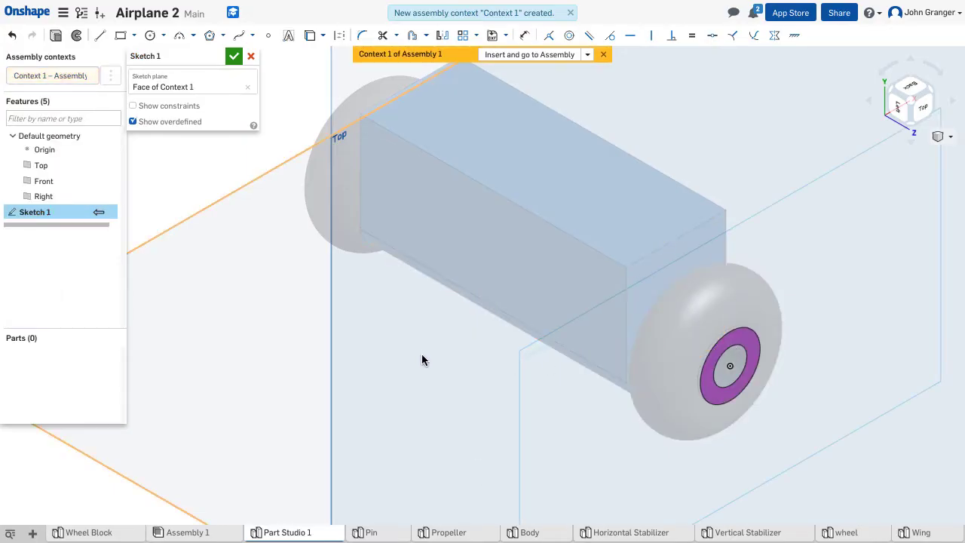
right_click(221, 165)
click(271, 267)
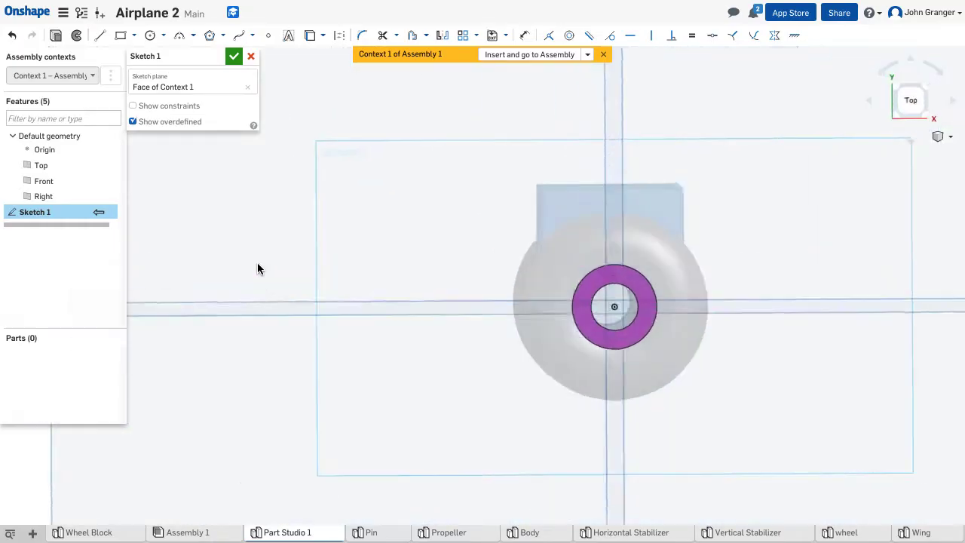
click(310, 37)
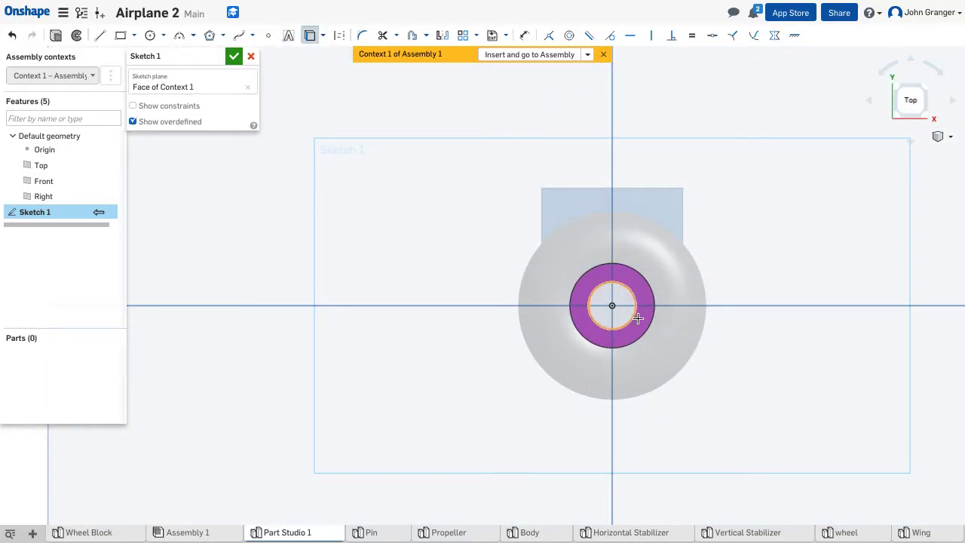
click(611, 282)
Accept Sketch 1 and reorient the model to an isometric view.
click(234, 58)
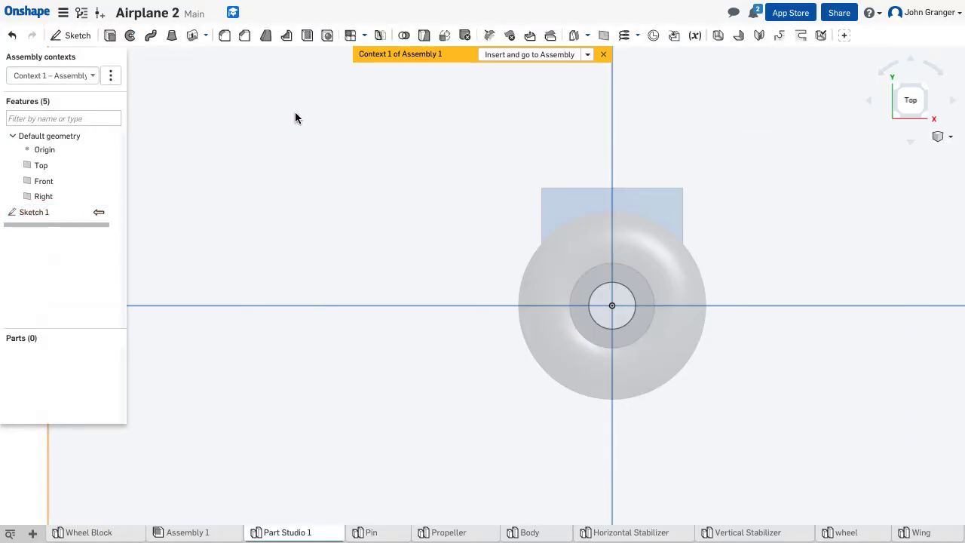
scroll(407, 252, down, 2)
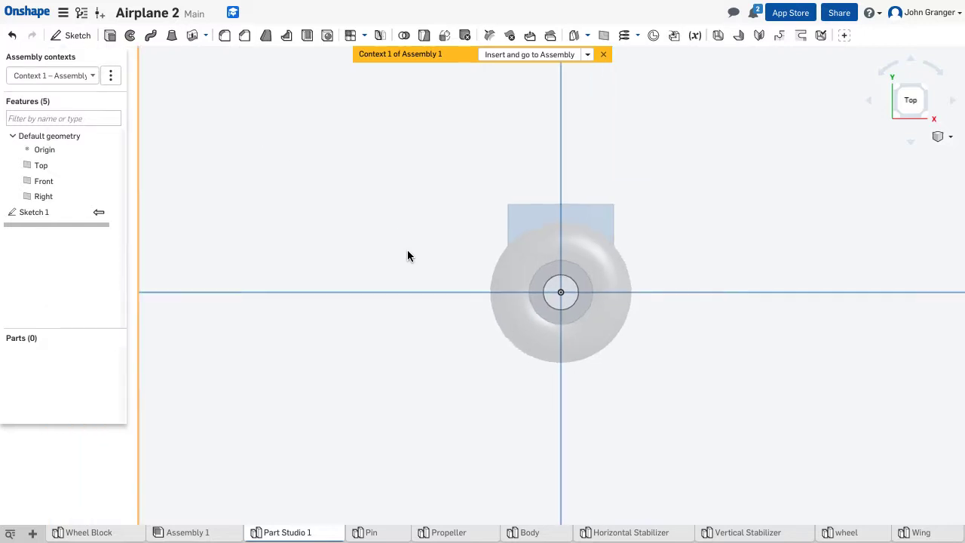
scroll(408, 257, down, 2)
right_click(168, 209)
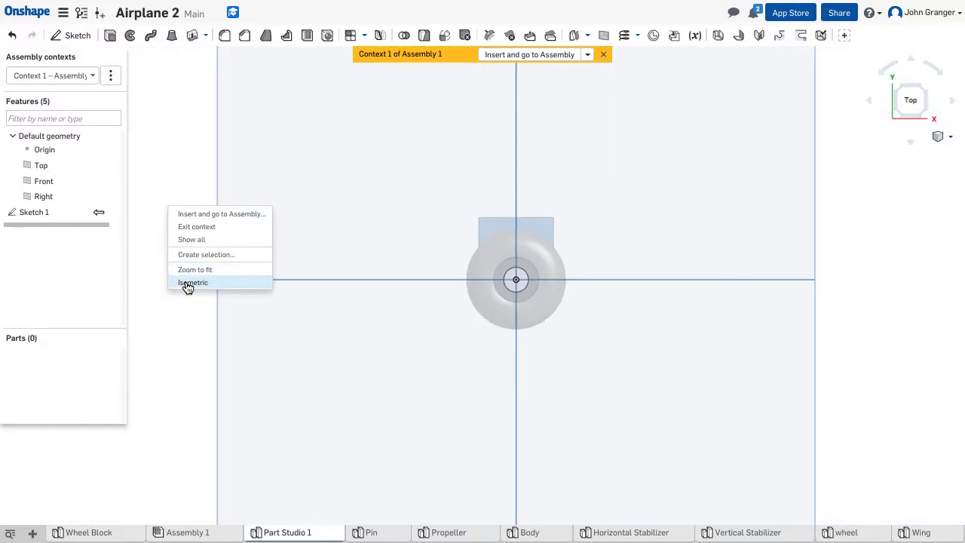
click(187, 284)
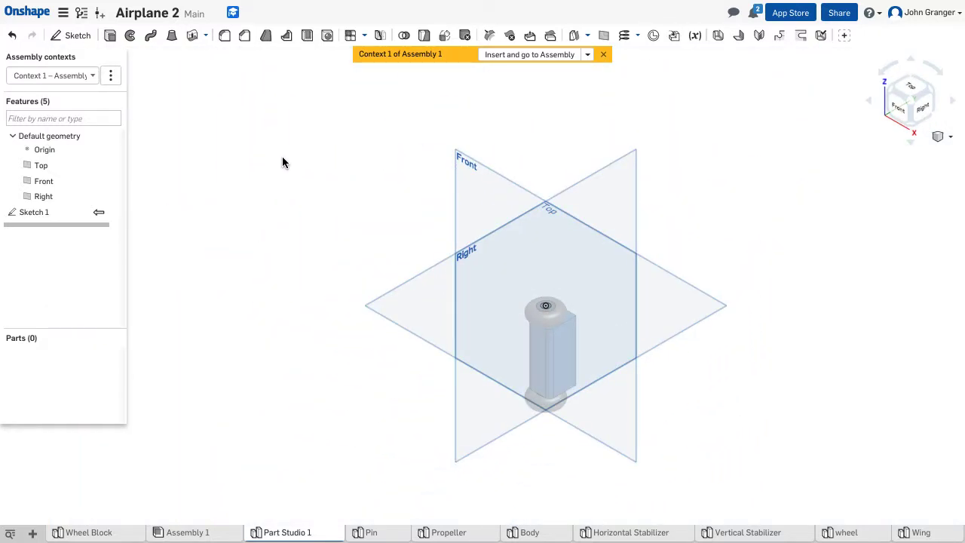
right_drag(286, 153, 345, 254)
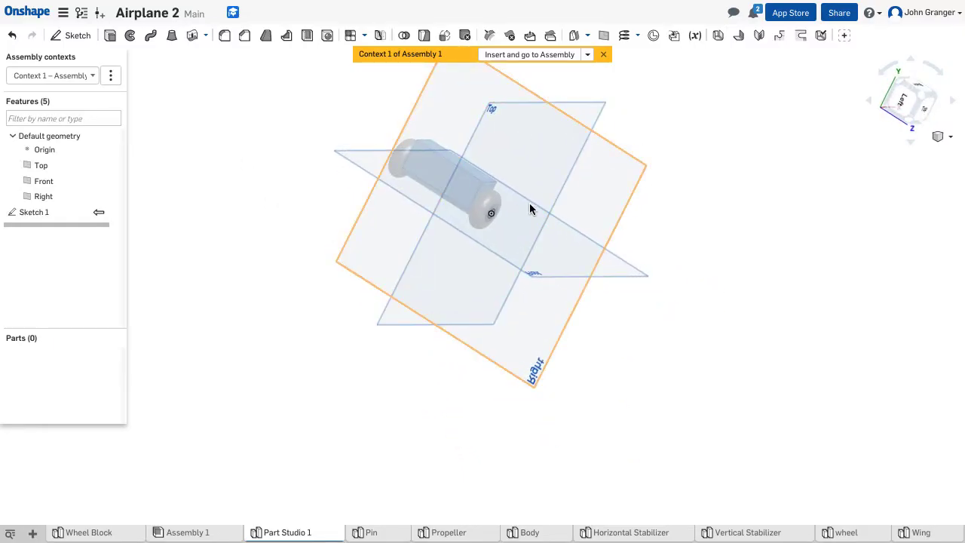
scroll(439, 270, up, 3)
mouse_move(294, 125)
right_down()
mouse_move(282, 144)
mouse_move(261, 109)
mouse_move(308, 114)
mouse_move(302, 121)
right_up()
scroll(407, 181, up, 3)
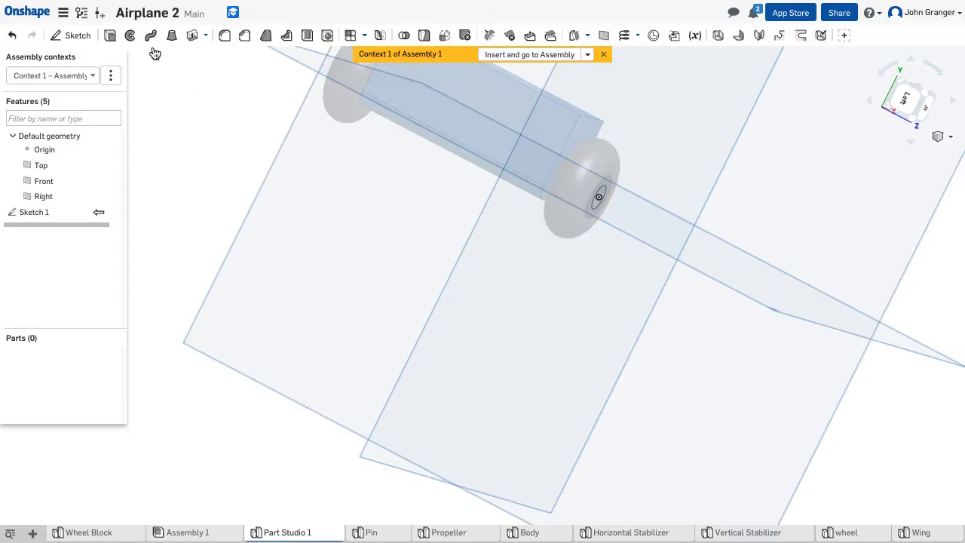
Extrude the sketch circle in the flipped direction, Up to face, to the far wheel's face.
click(111, 35)
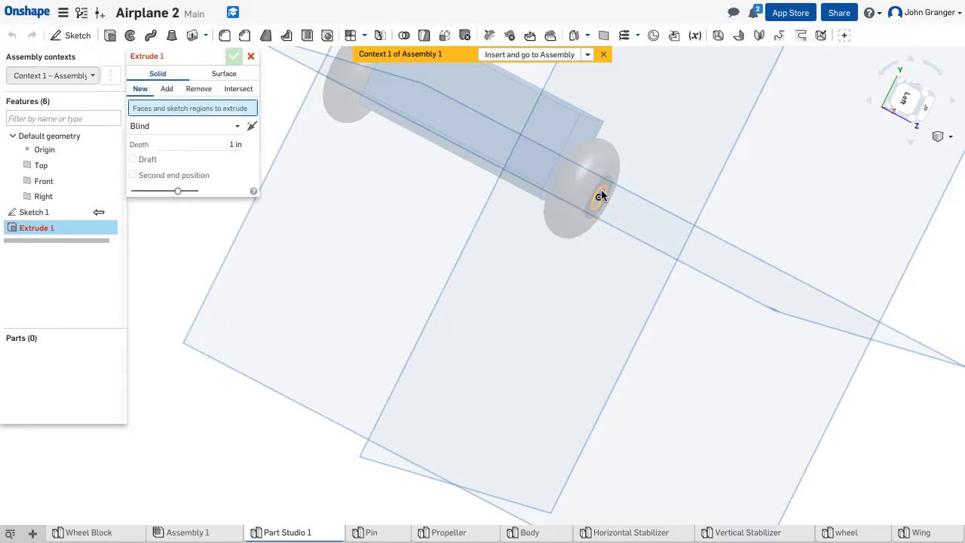
click(601, 195)
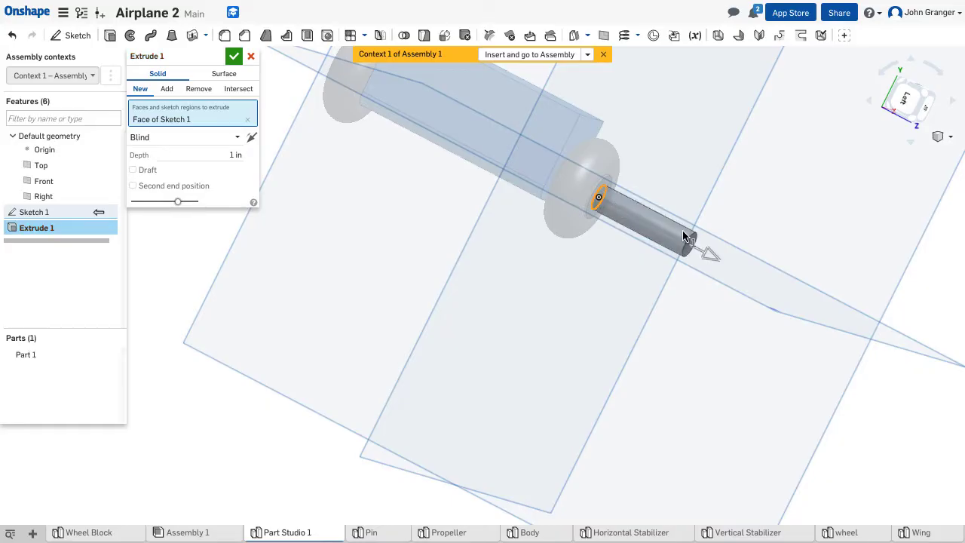
click(252, 139)
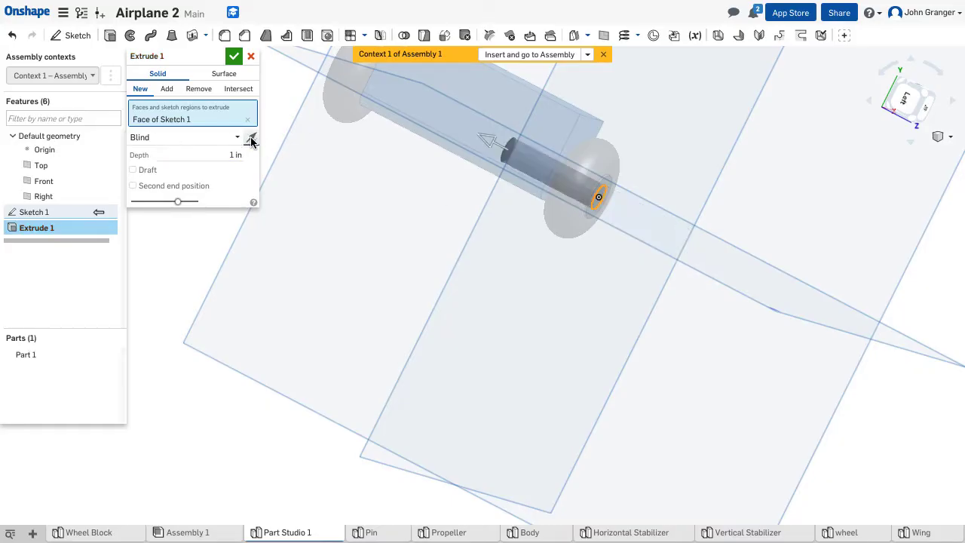
right_drag(343, 208, 383, 207)
click(174, 135)
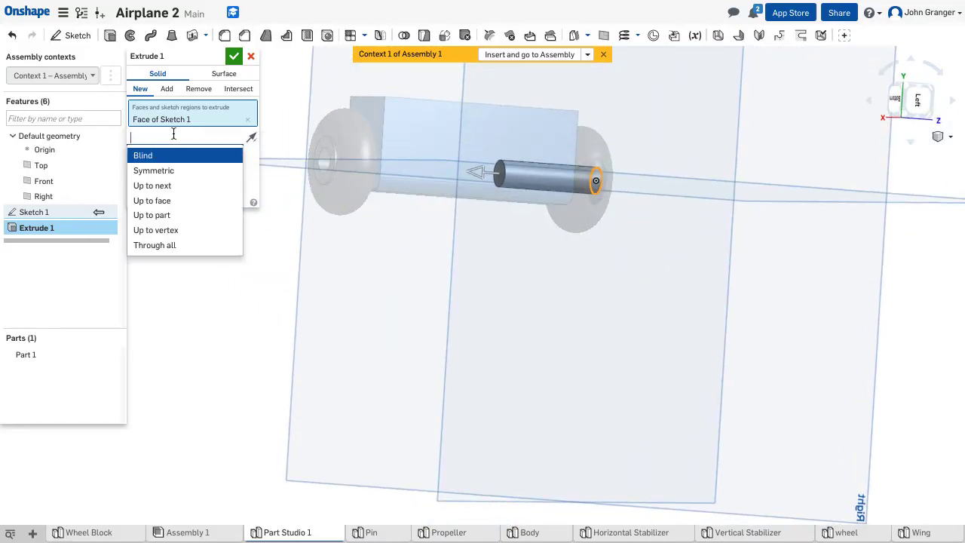
click(170, 202)
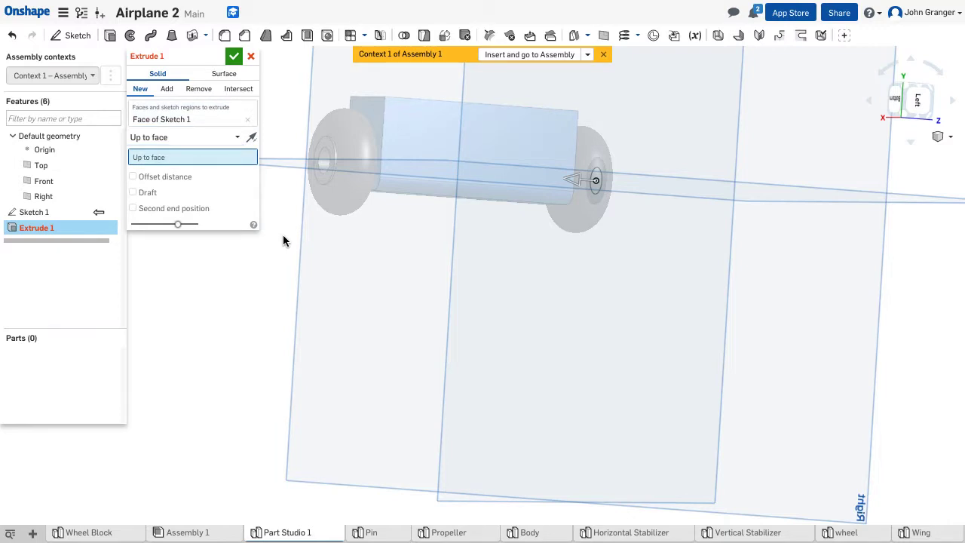
right_drag(283, 240, 300, 253)
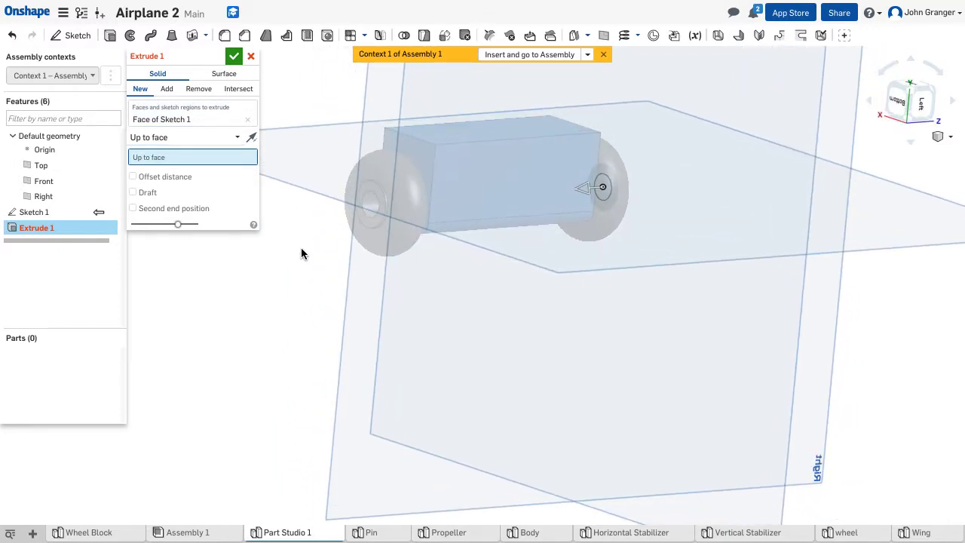
click(377, 197)
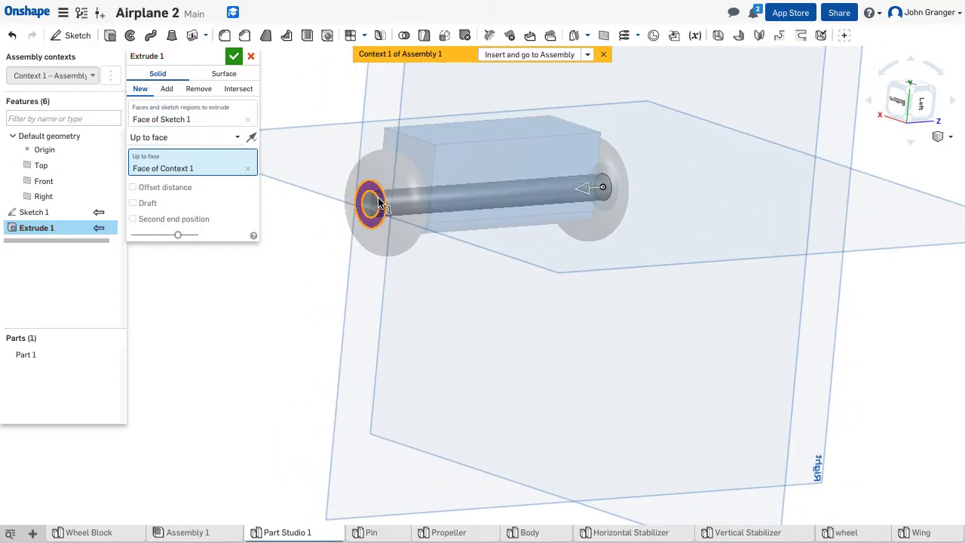
right_drag(312, 278, 251, 273)
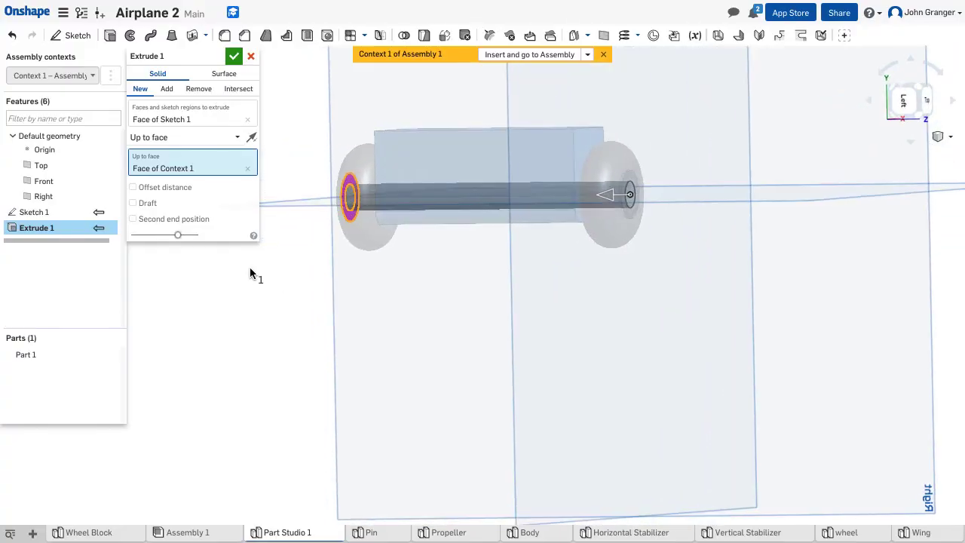
Commit Extrude 1 to create the axle Part 1 and insert it into Assembly 1.
click(235, 57)
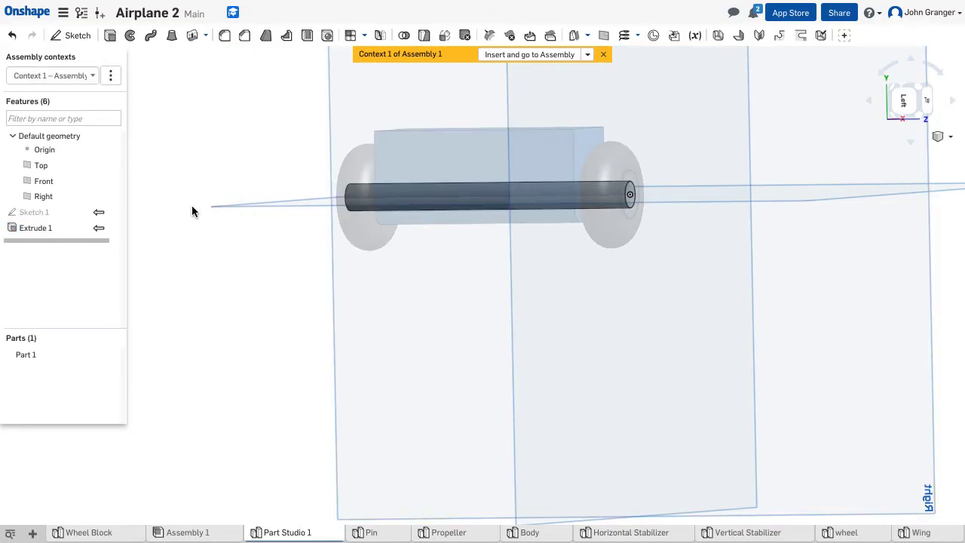
right_drag(192, 212, 223, 213)
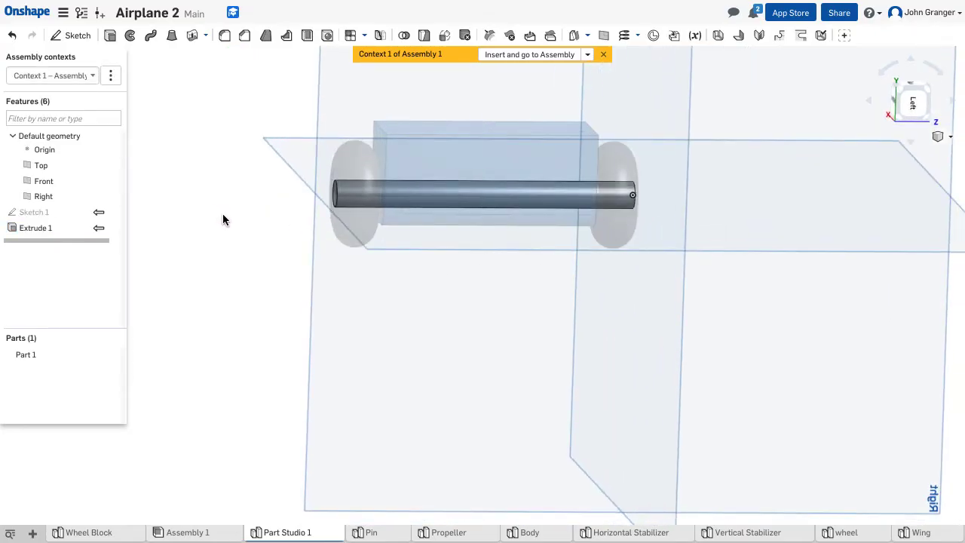
click(544, 59)
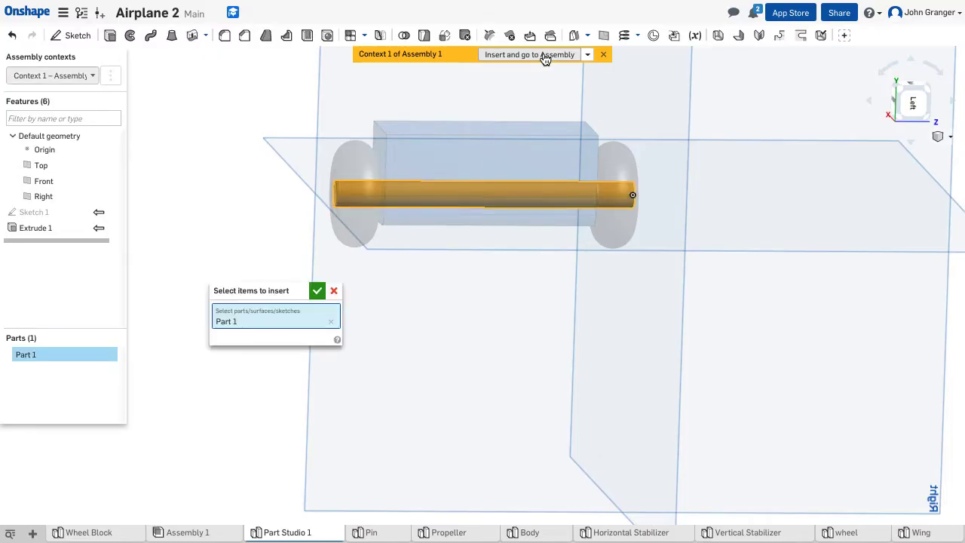
click(316, 291)
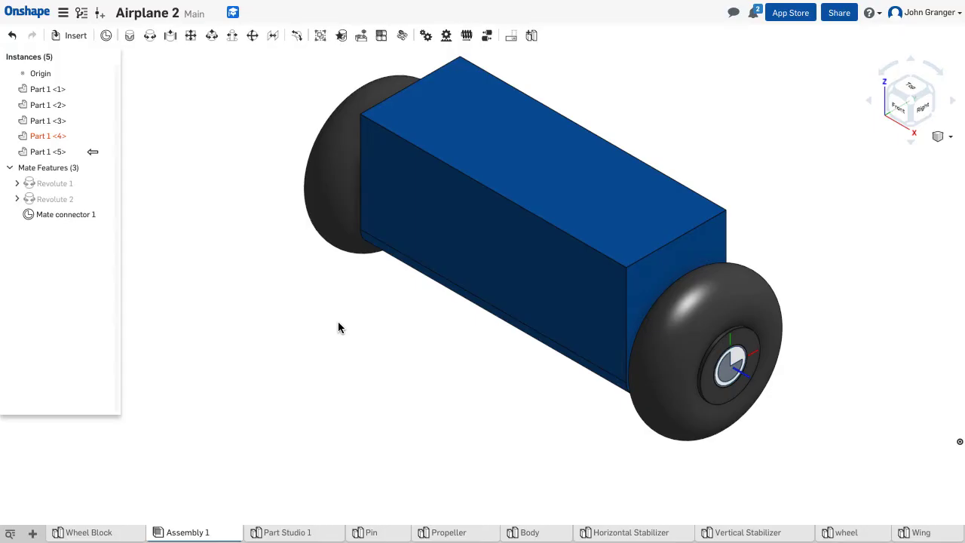
right_click(233, 300)
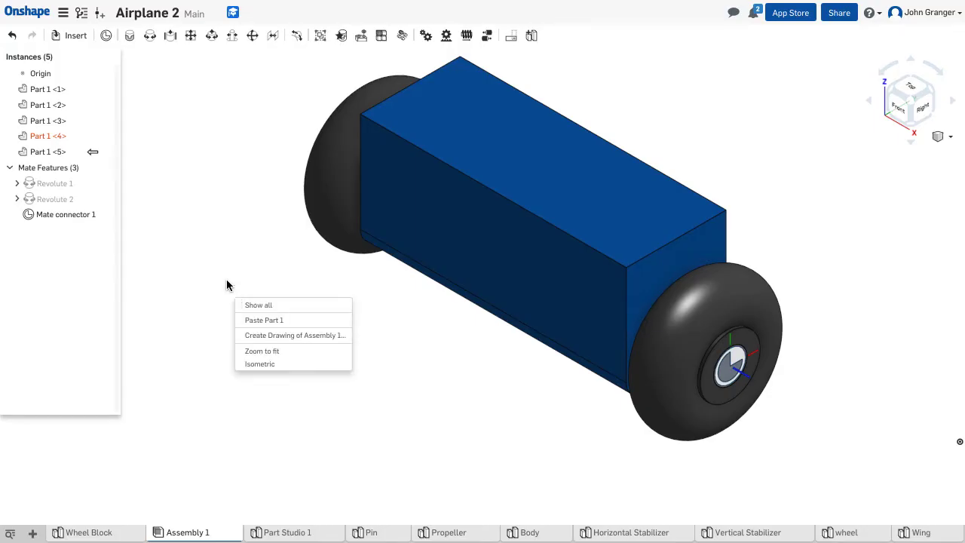
click(427, 357)
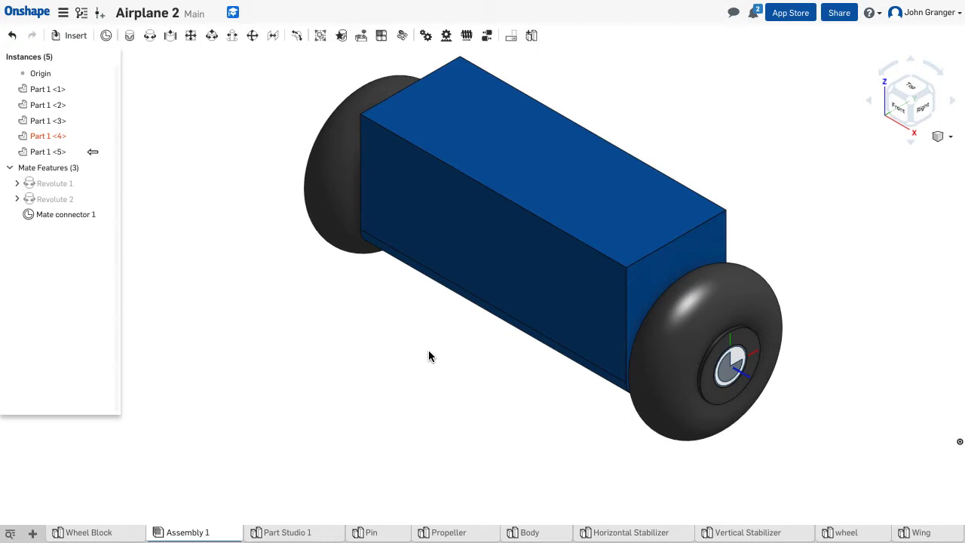
Drag the inserted axle away from the block to free it.
click(735, 371)
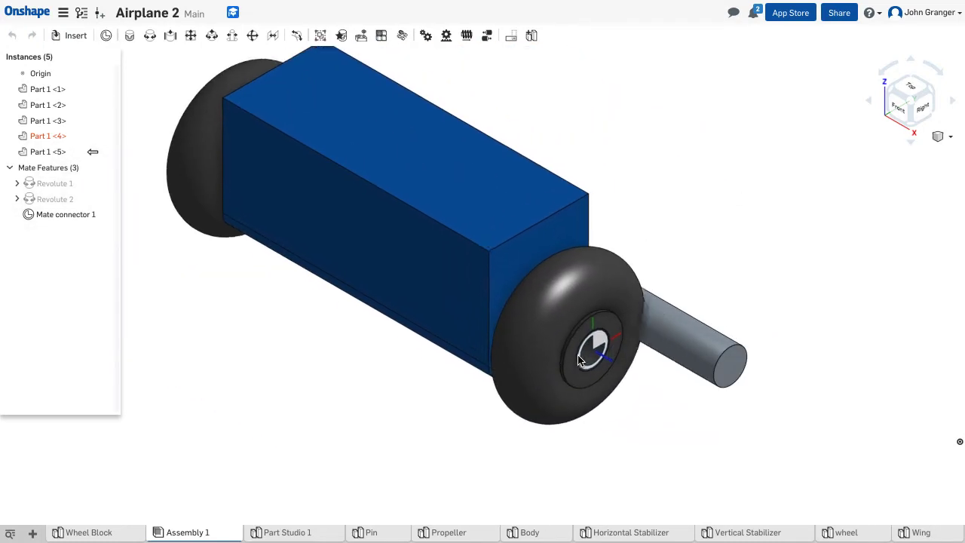
right_drag(579, 360, 486, 419)
click(483, 421)
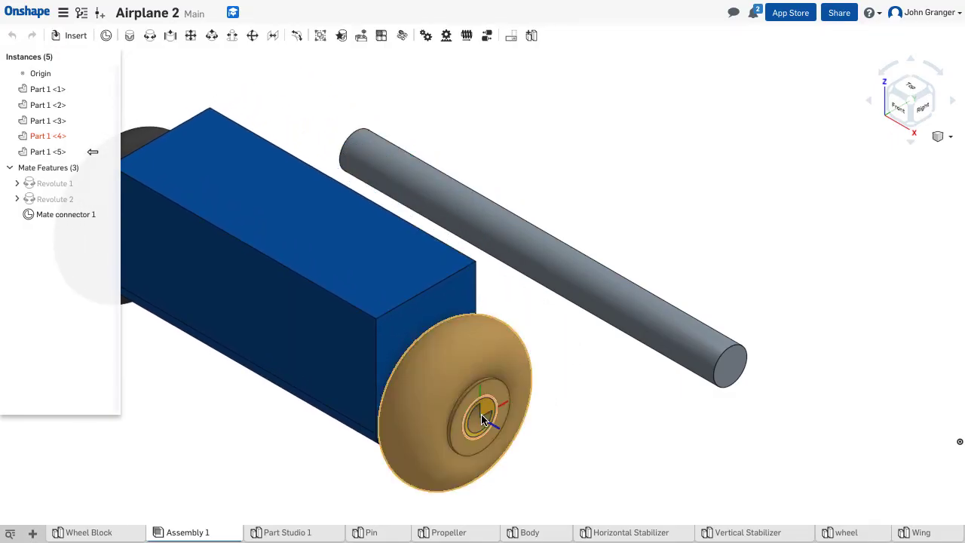
drag(577, 282, 671, 218)
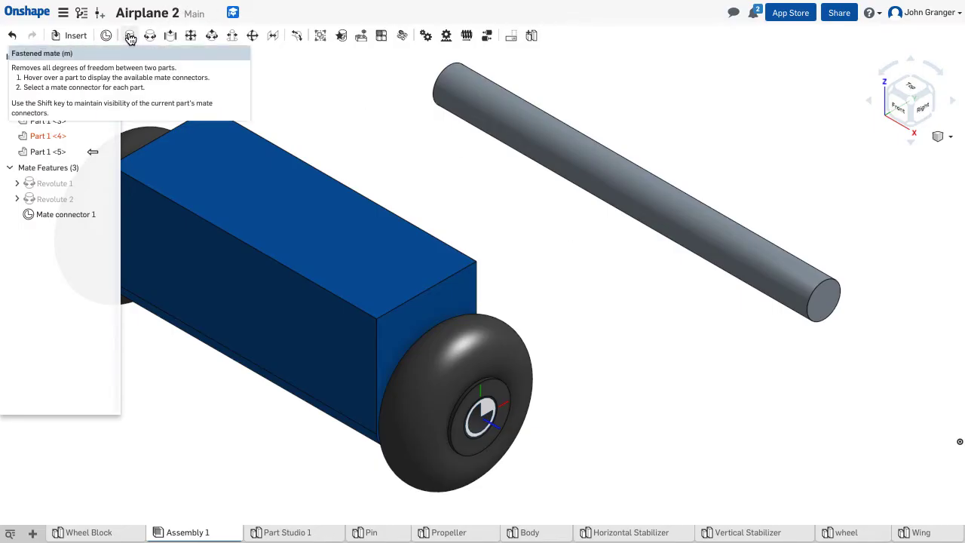
Fasten the axle's end connector to Mate connector 1 and solve the mate.
click(131, 38)
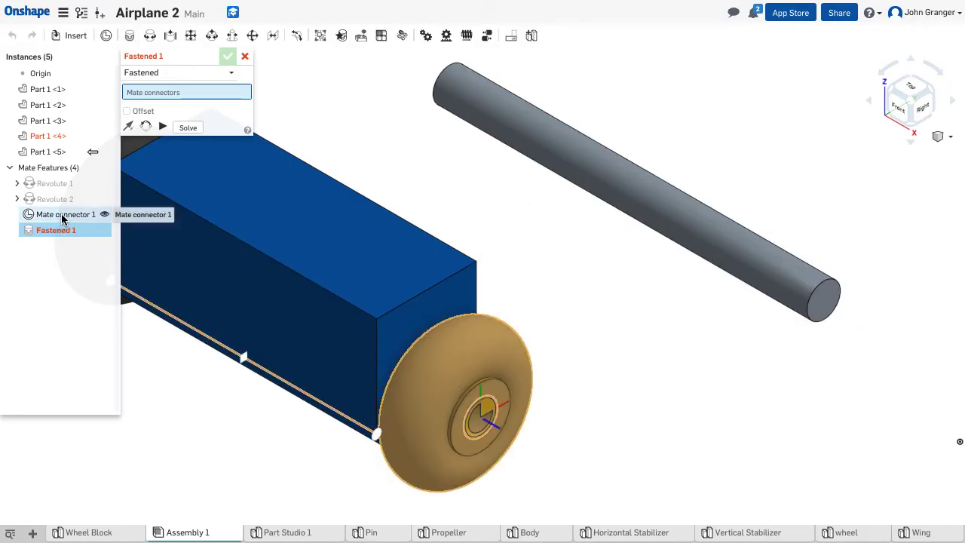
click(62, 215)
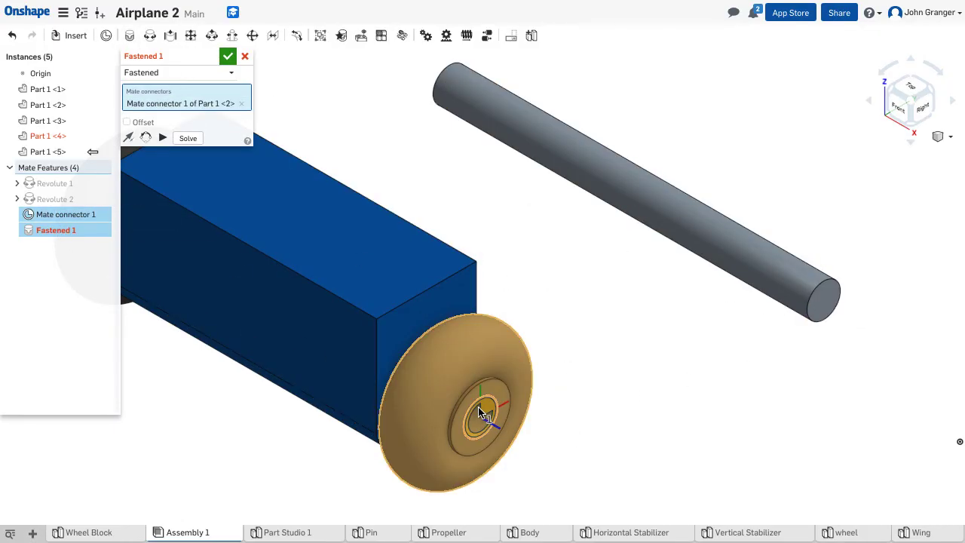
click(828, 306)
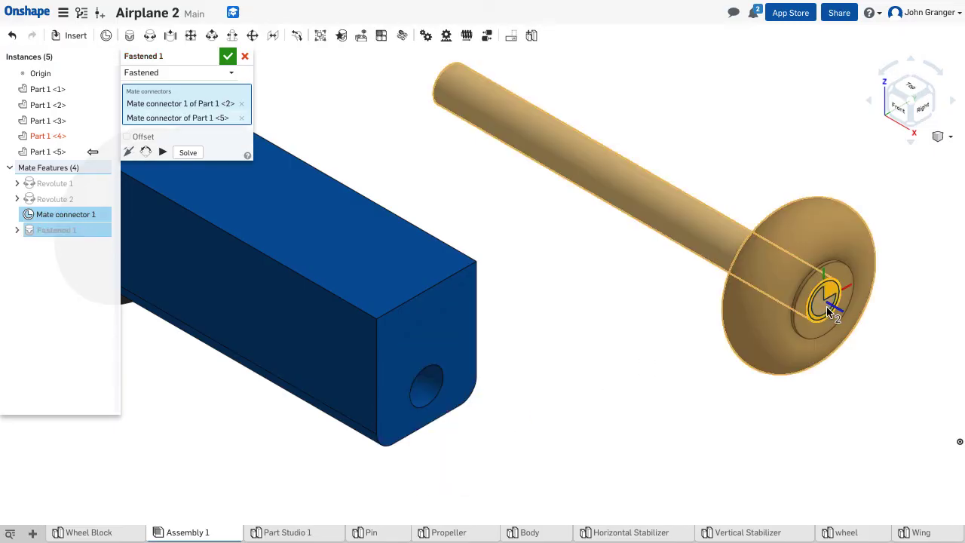
click(193, 153)
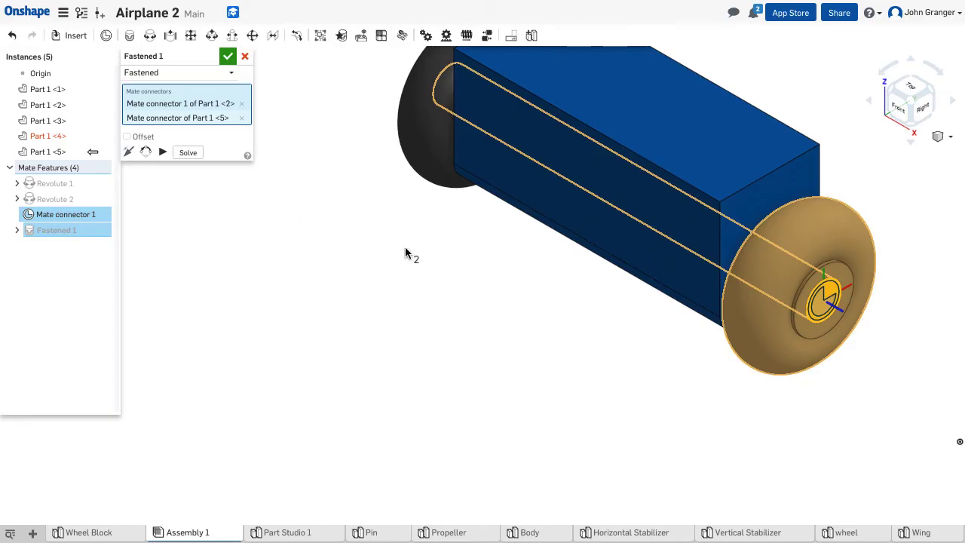
middle_drag(406, 254, 317, 313)
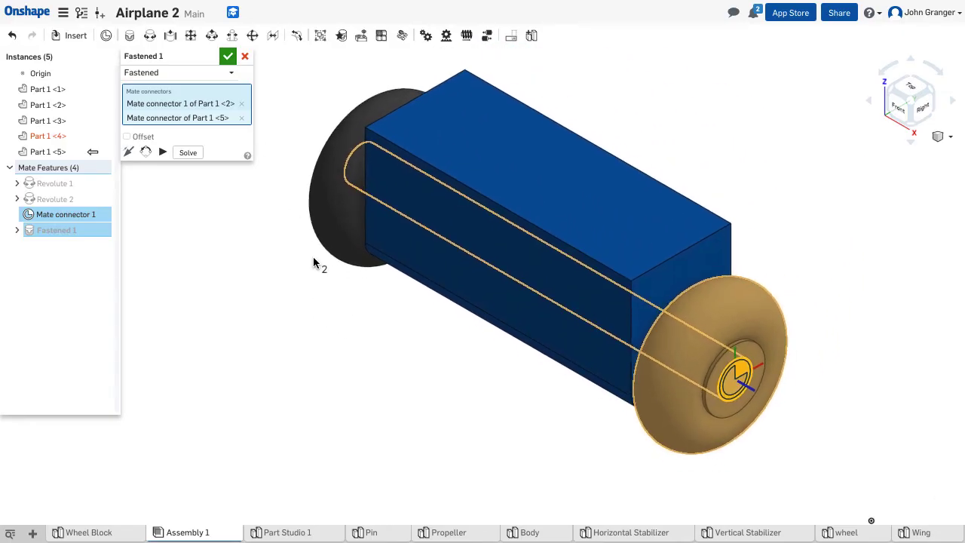
Confirm Fastened 1, hide Mate connector 1, and check the wheel assembly from front and isometric views.
click(227, 57)
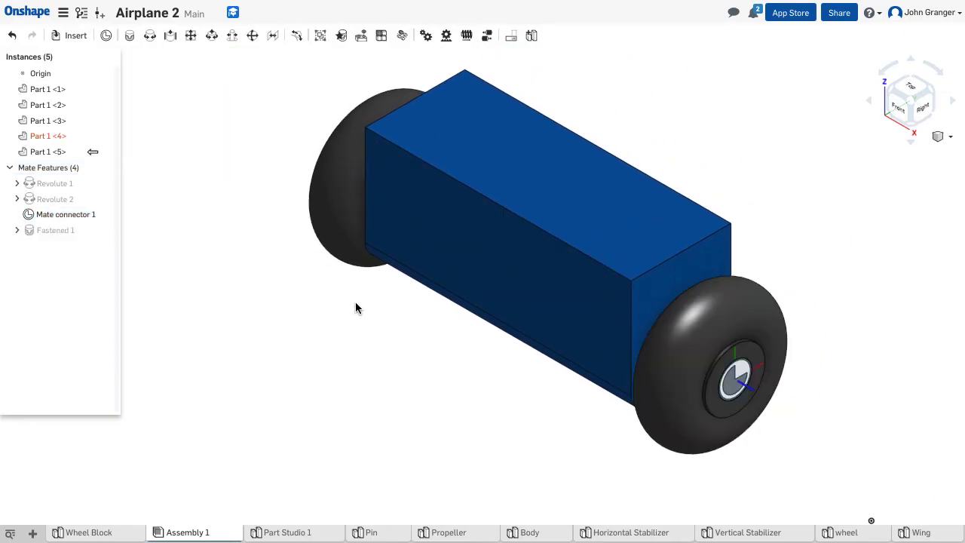
click(103, 214)
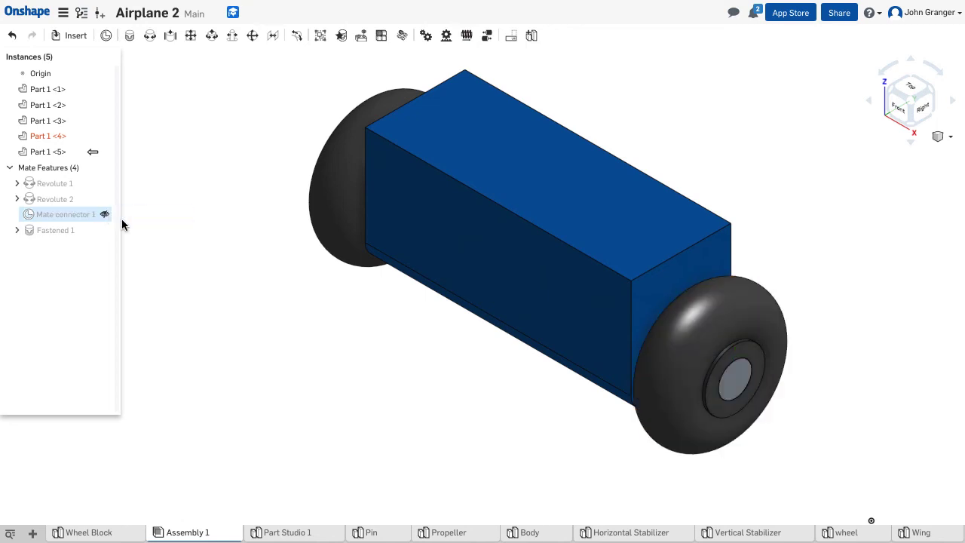
key(shift+1)
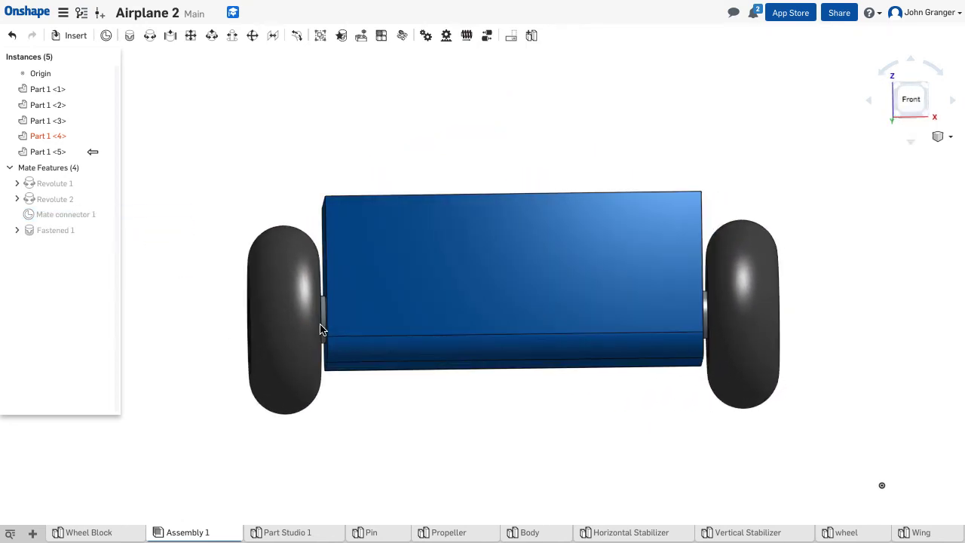
right_drag(321, 330, 260, 346)
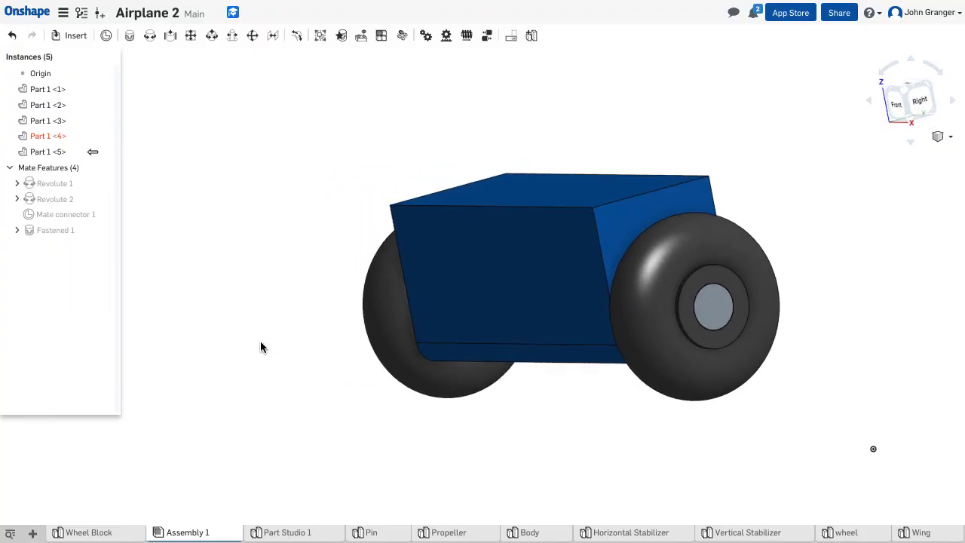
right_click(164, 276)
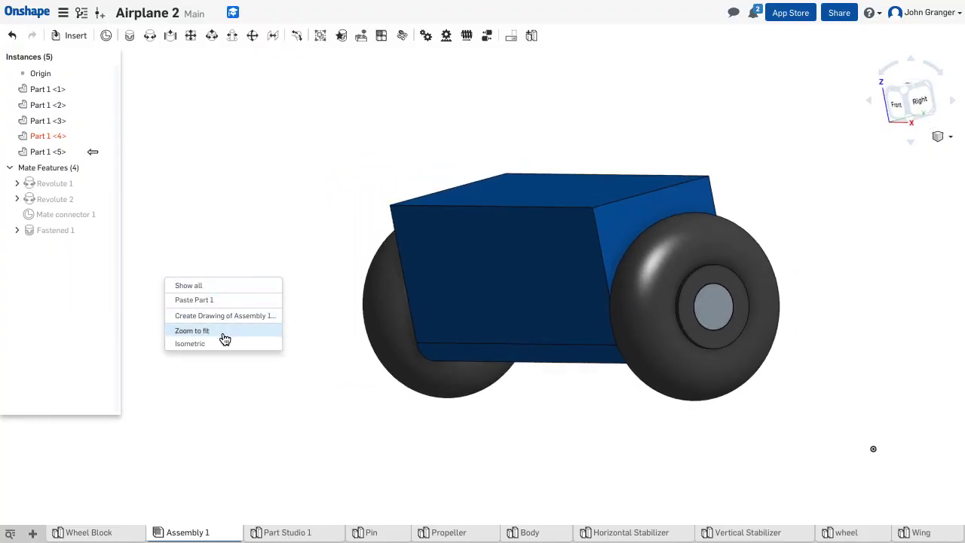
click(190, 344)
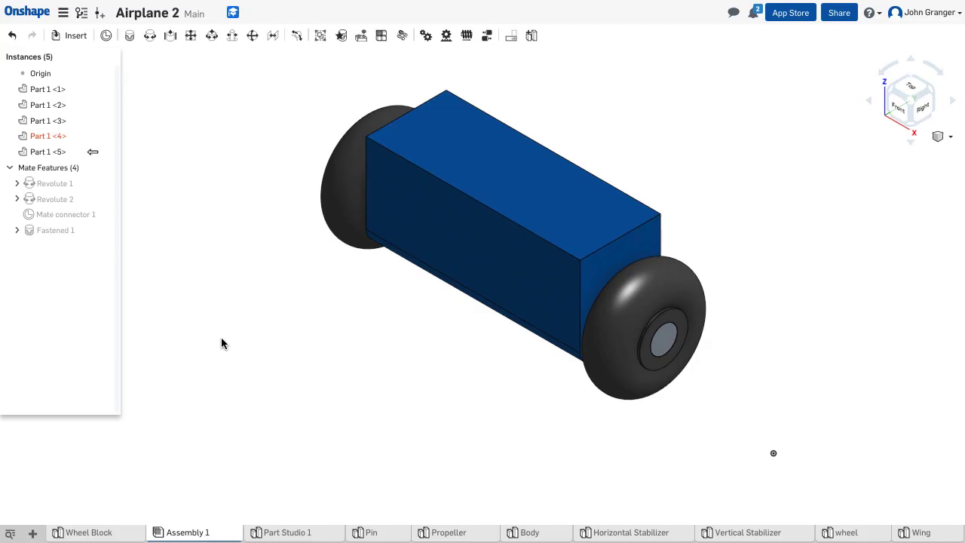